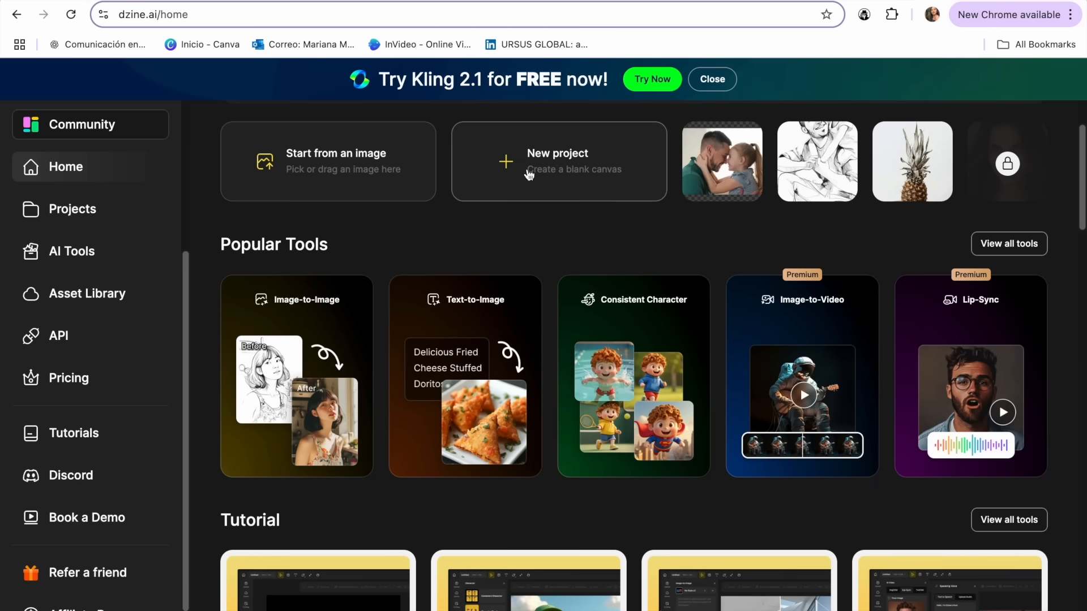
Create a new blank project with a 3:4 canvas of 1152 × 1536
left_click(545, 155)
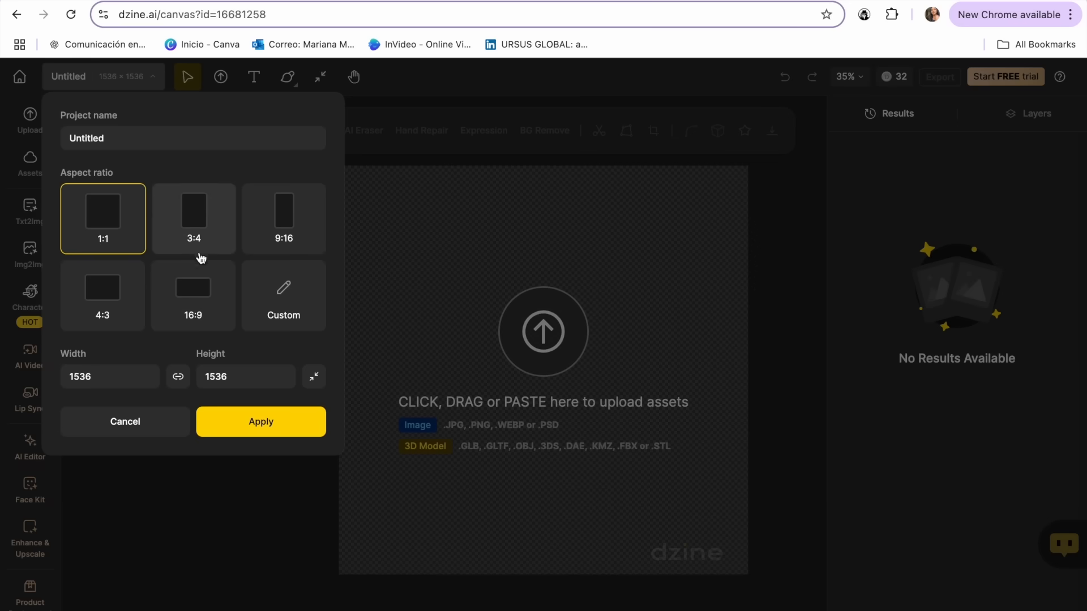
left_click(188, 223)
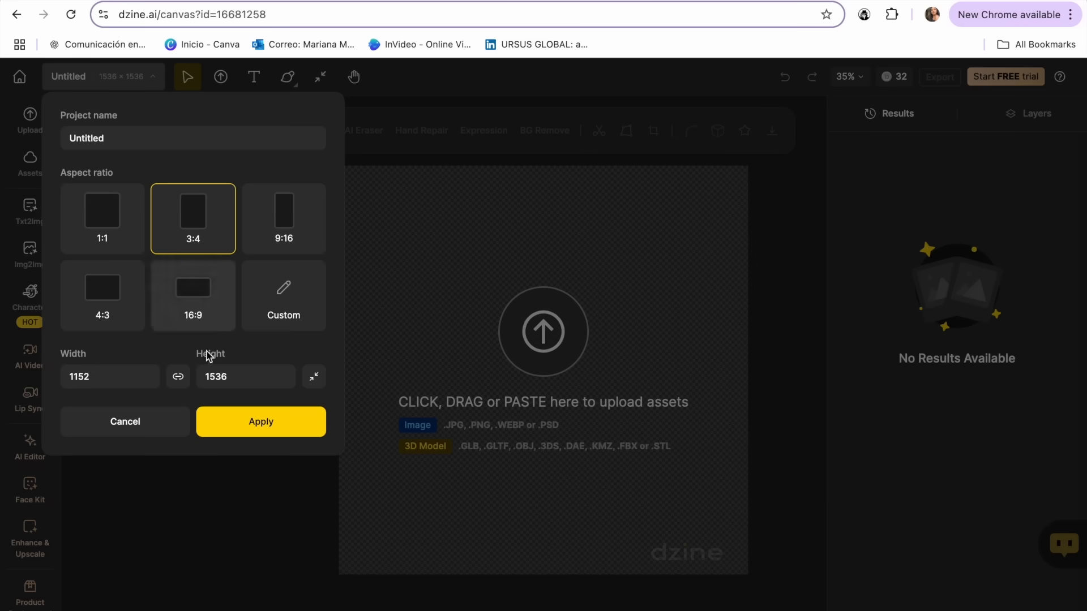
left_click(259, 430)
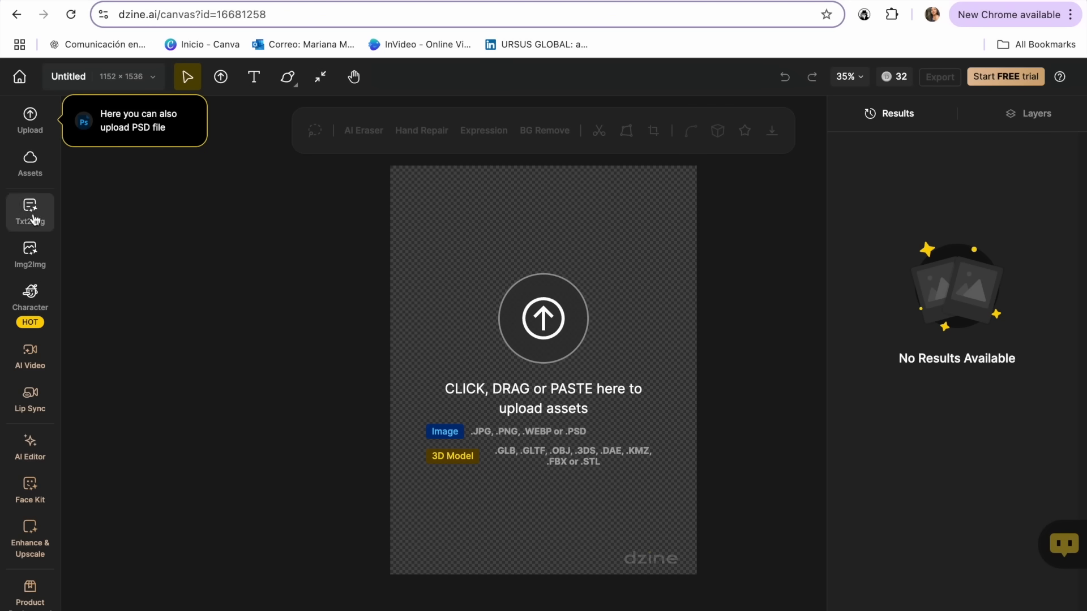
Set up text-to-image generation with the Playful Outline (legacy) style from the Line Art category
left_click(51, 217)
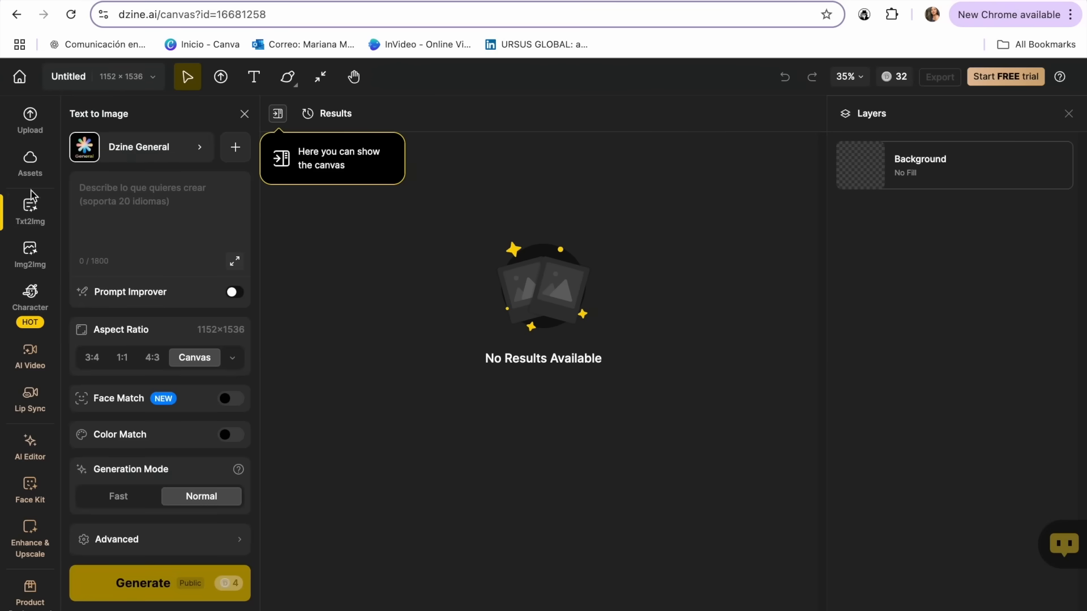
left_click(123, 192)
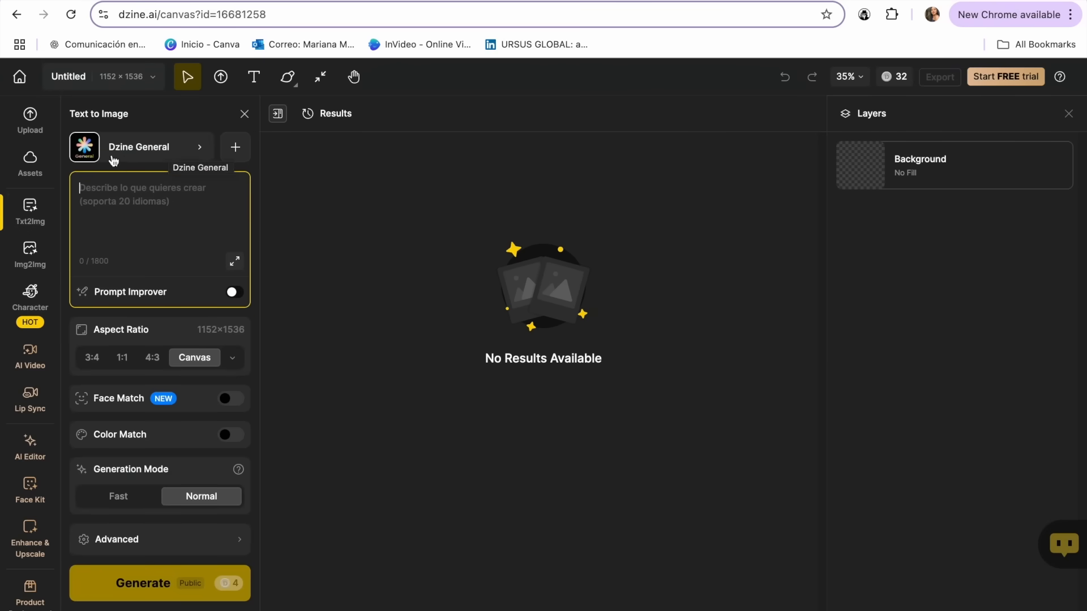
left_click(163, 157)
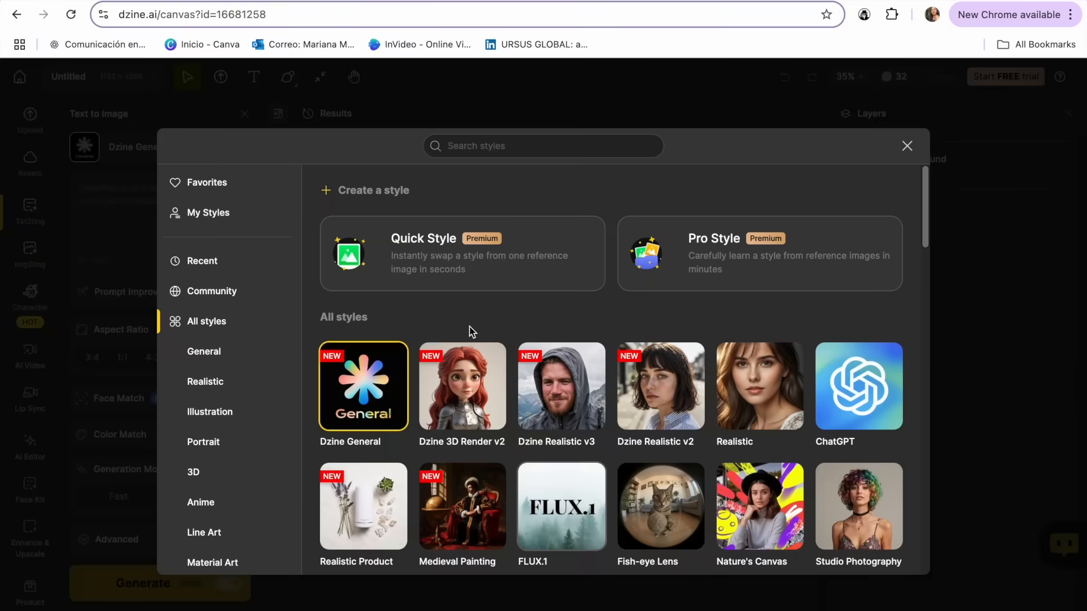
scroll(468, 330, "down", 2)
scroll(224, 463, "down", 3)
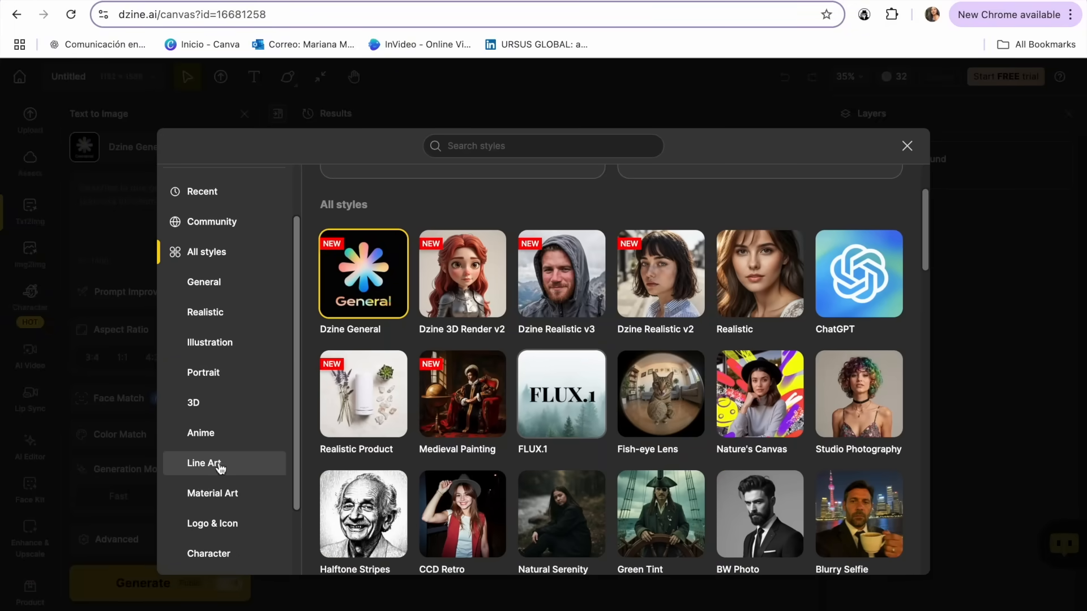
left_click(218, 464)
scroll(498, 345, "down", 1)
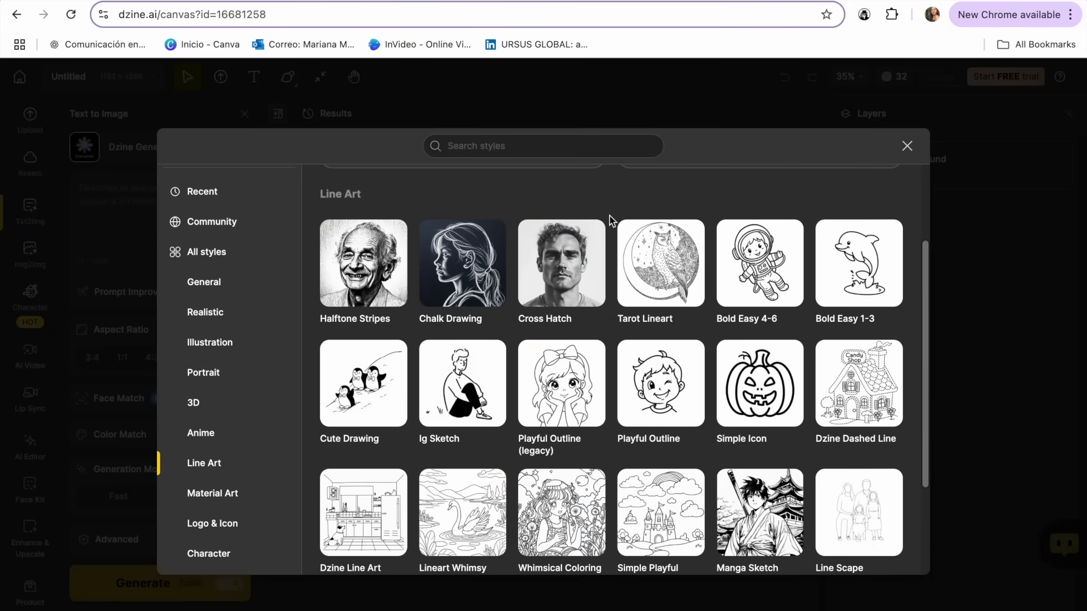
scroll(566, 430, "down", 3)
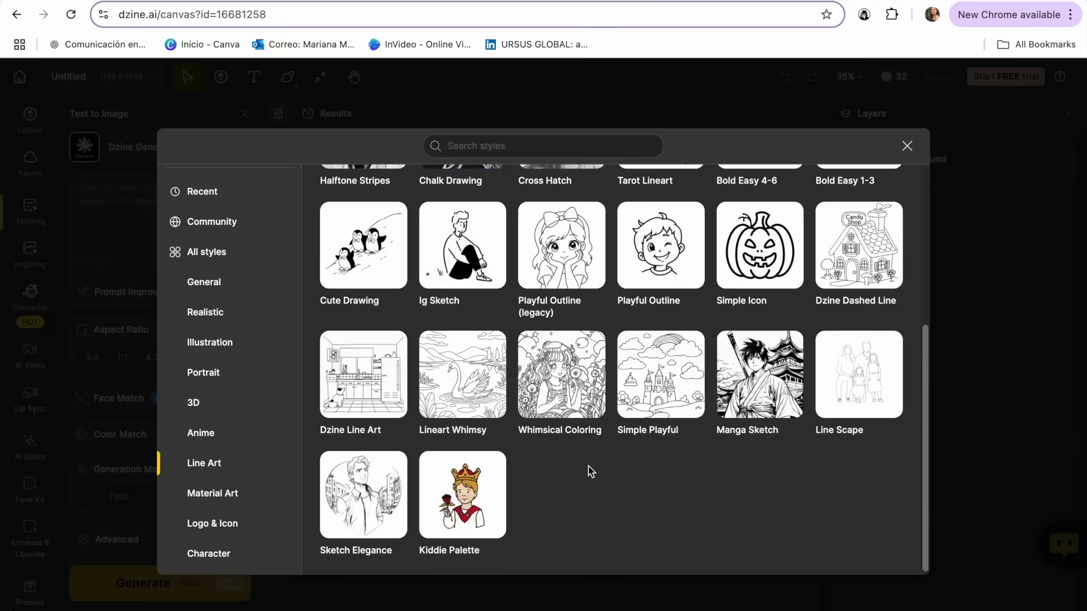
scroll(589, 471, "up", 2)
scroll(591, 470, "up", 1)
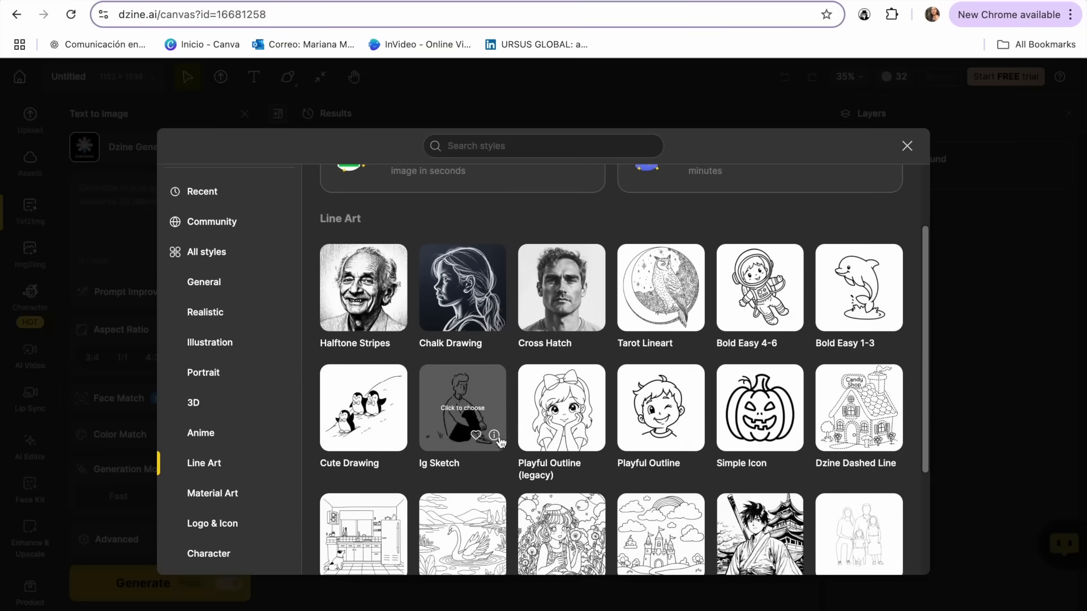
left_click(565, 409)
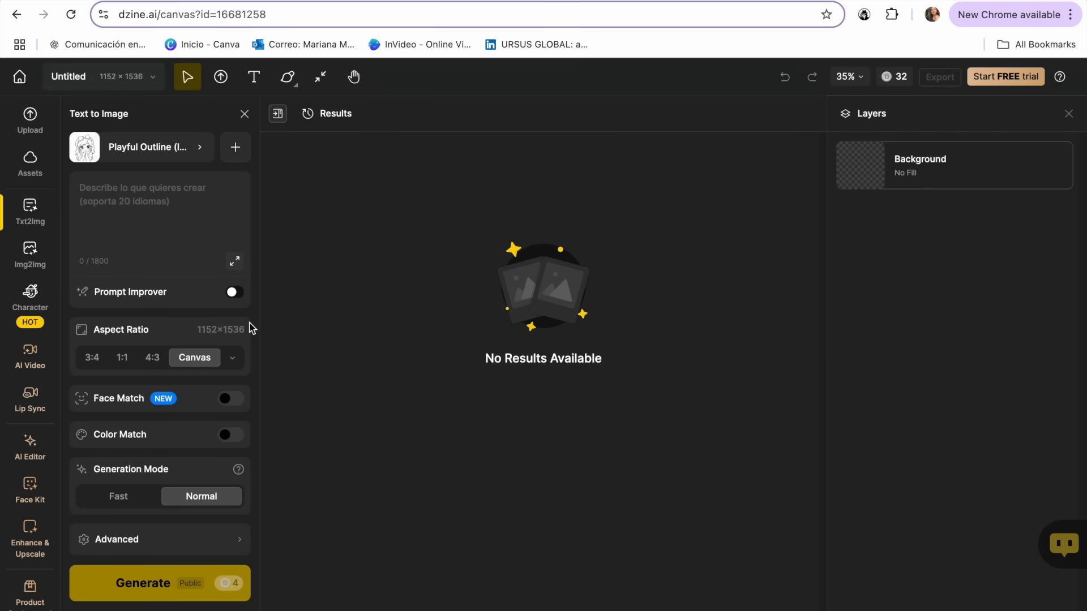
left_click(164, 227)
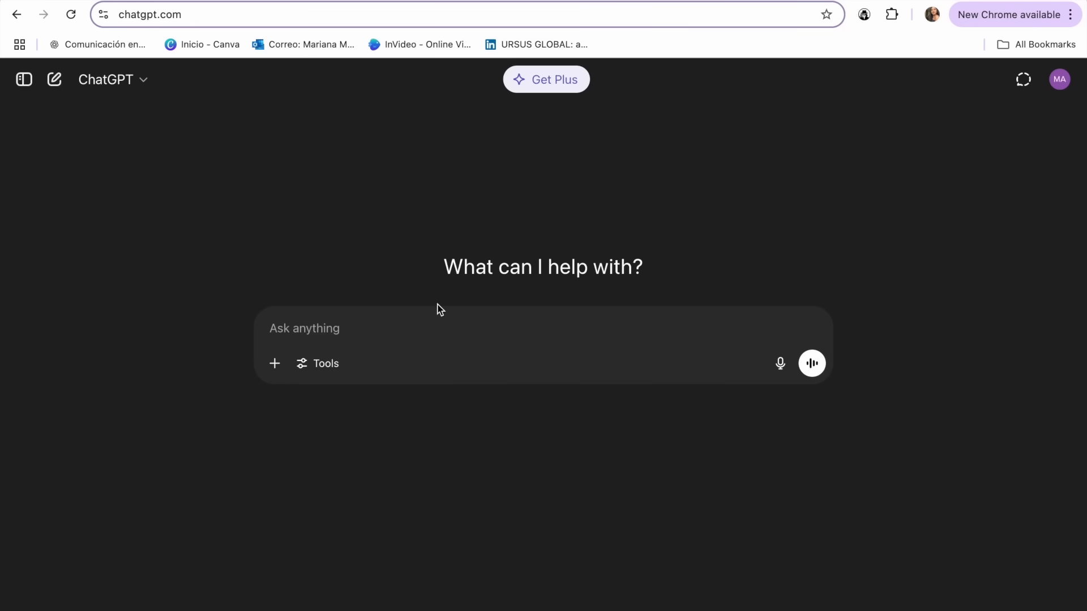
In ChatGPT, write a coloring-book expert prompt requesting a list of page ideas on the theme "Mandala with positive affirmations"
type("Mandala with positive affirmations")
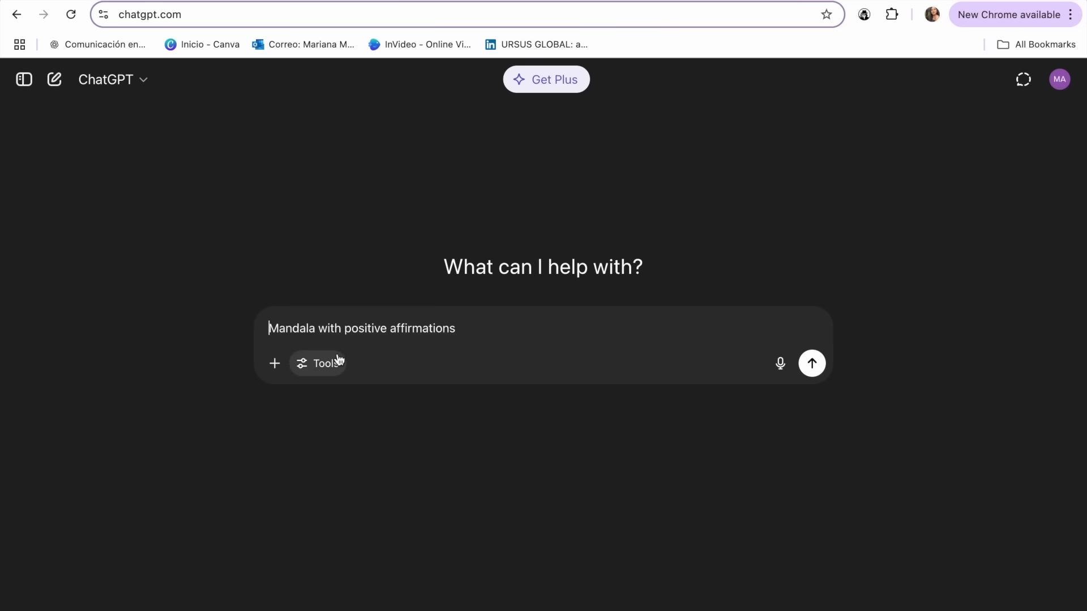
key("super+a")
type("Imagine you are an expert in coloring books. I want you to generate a list of page ideas for a coloring book with the following theme: Mandala with positive affirmations The ideas should be original, easy to understand and appropriate for the target audience: [3-5 year olds / 6-8 year olds / teens / adults, etc.]. Style should be: kawaii / bold & easy / mandalas / realistic. Give me at least 80 individual pages, thinking of objects, scenes, activities, patterns or other elements relevant to that category.")
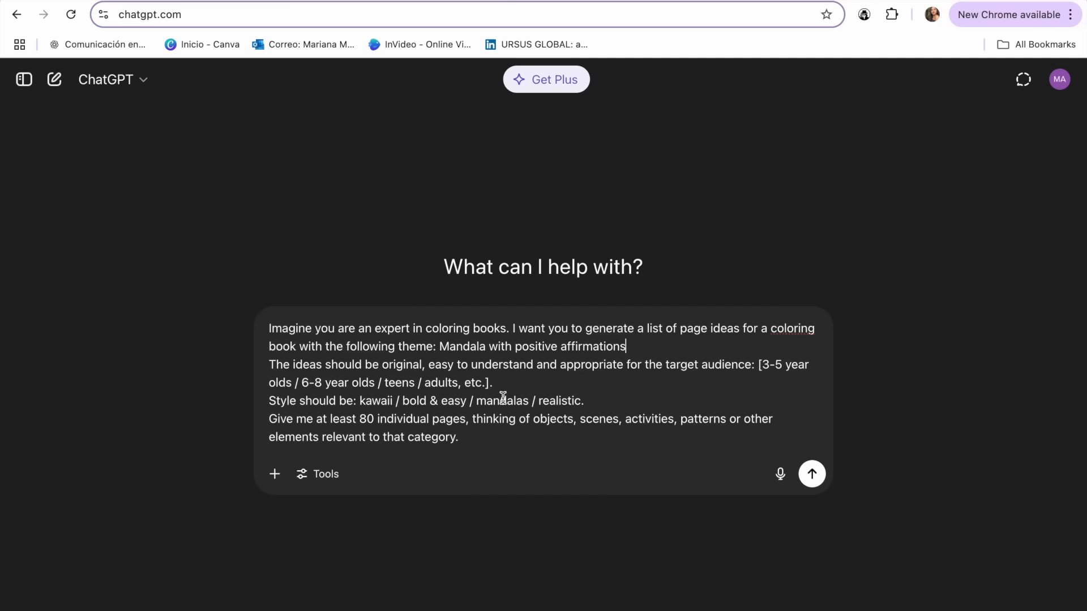
Reduce the target audience options in the prompt to just "teens"
left_click_drag(490, 385, 415, 384)
key("BackSpace")
left_click(540, 355)
left_click_drag(381, 380, 759, 365)
key("BackSpace")
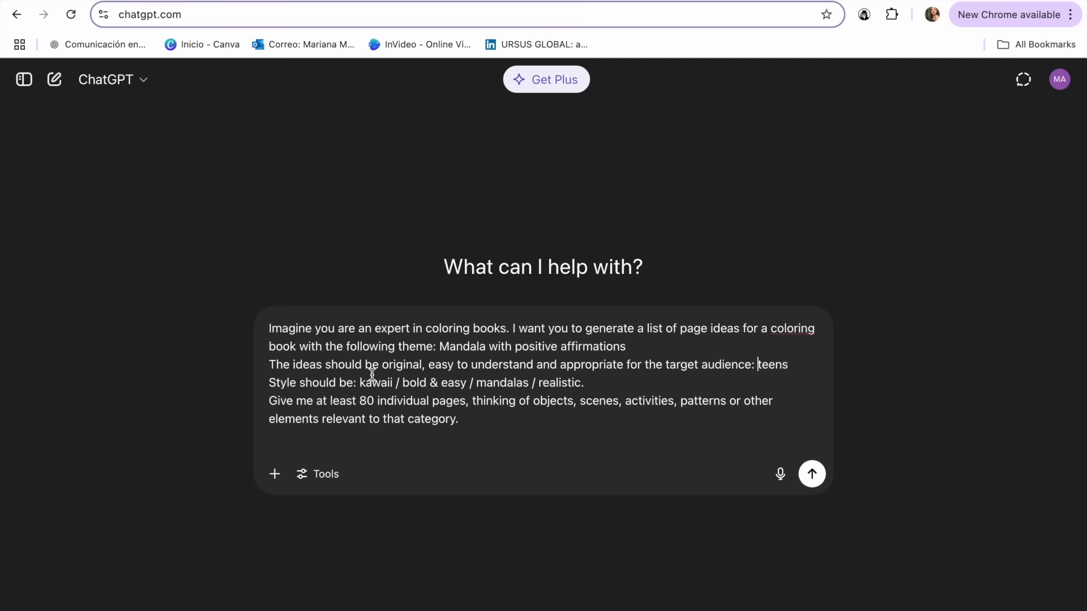
Trim the style line of the prompt to "bold & easy mandalas"
left_click_drag(590, 382, 531, 383)
key("BackSpace")
left_click(471, 384)
key("BackSpace")
key("BackSpace")
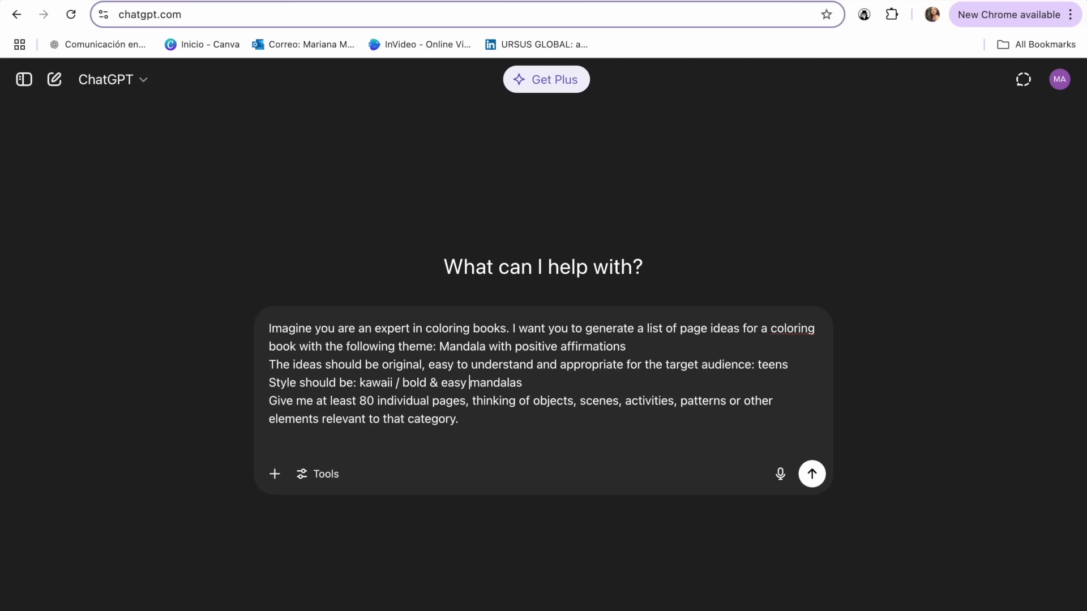
left_click_drag(400, 382, 361, 382)
key("BackSpace")
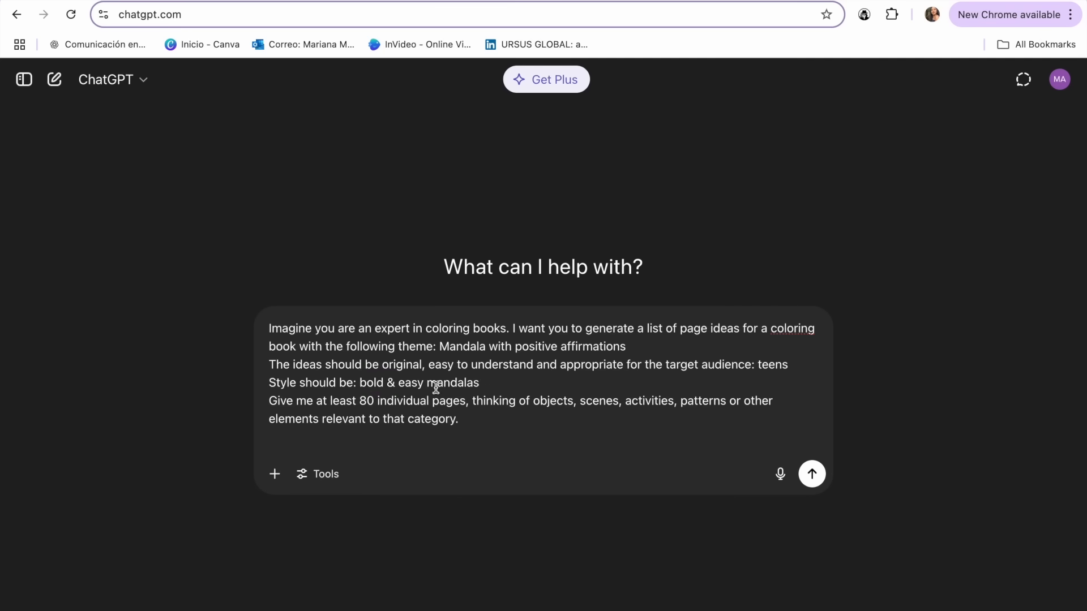
Change the requested number of individual pages to 50 and submit the prompt
left_click(366, 403)
key("BackSpace")
type("5")
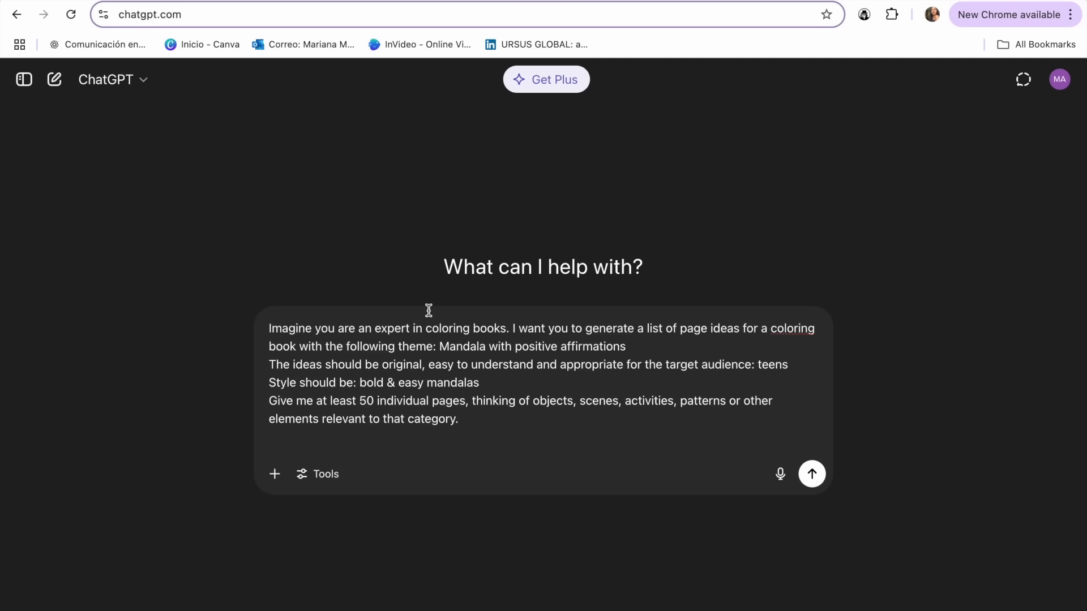
left_click(813, 474)
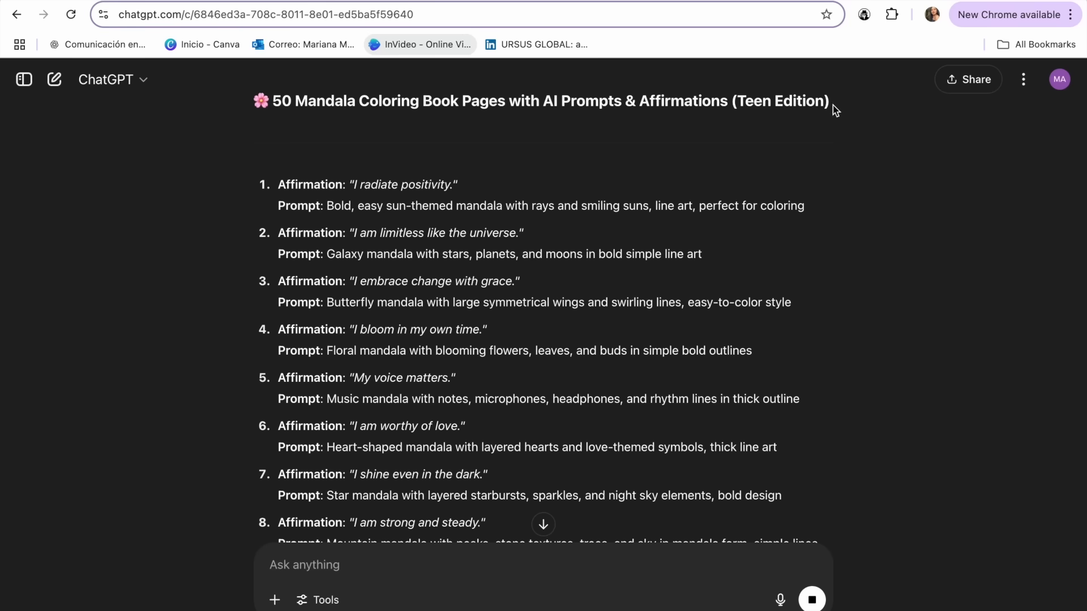
Copy "Galaxy mandala with stars, planets, and moons in bold simple line art" from the generated list into Dzine's text-to-image prompt
scroll(378, 342, "down", 6)
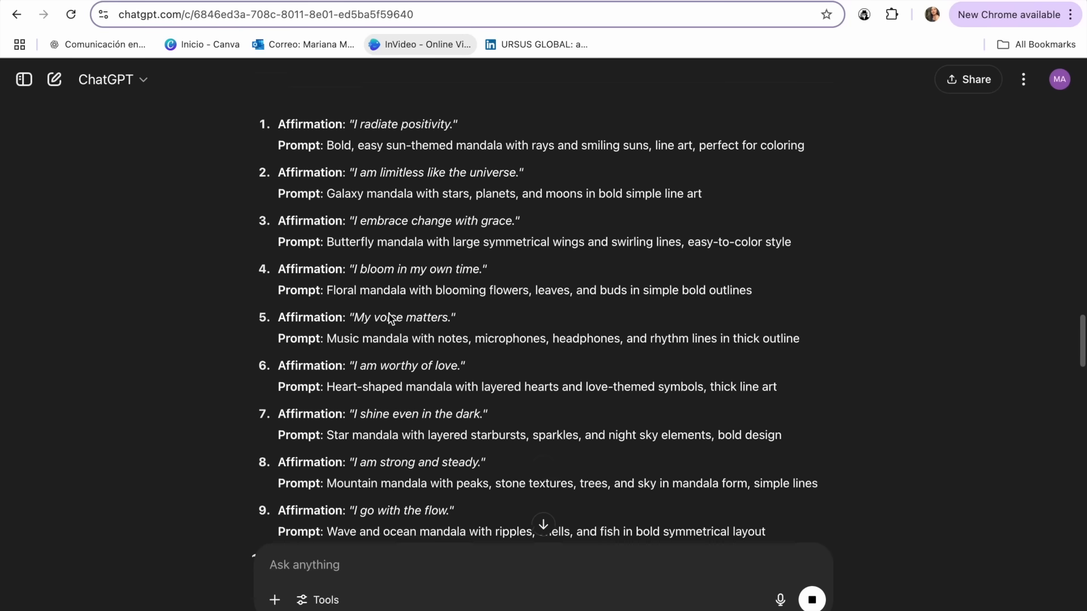
scroll(390, 318, "down", 10)
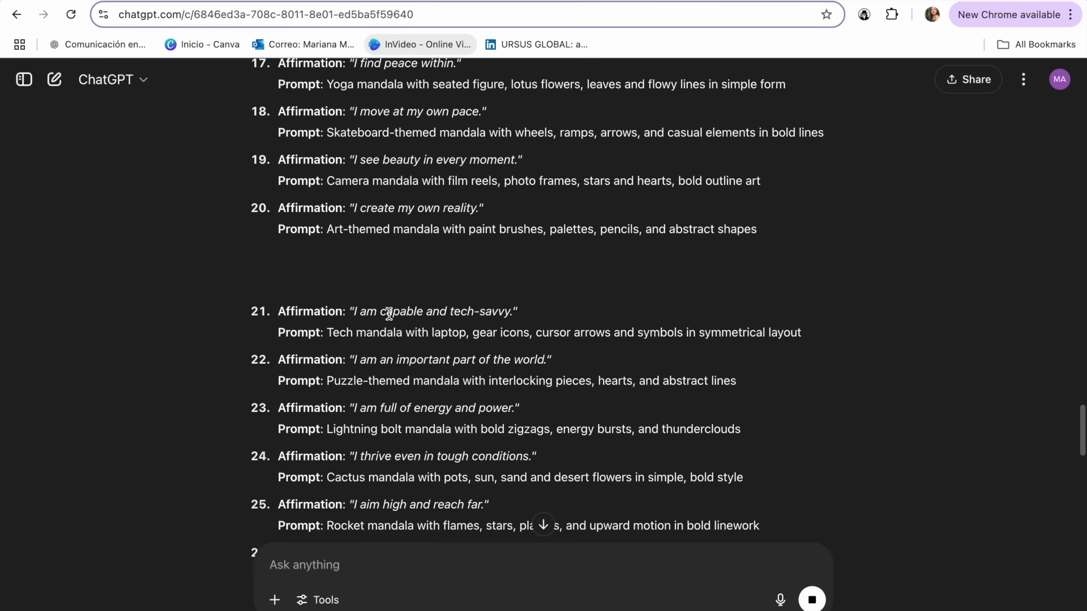
scroll(390, 318, "up", 15)
scroll(389, 318, "down", 3)
scroll(390, 320, "up", 2)
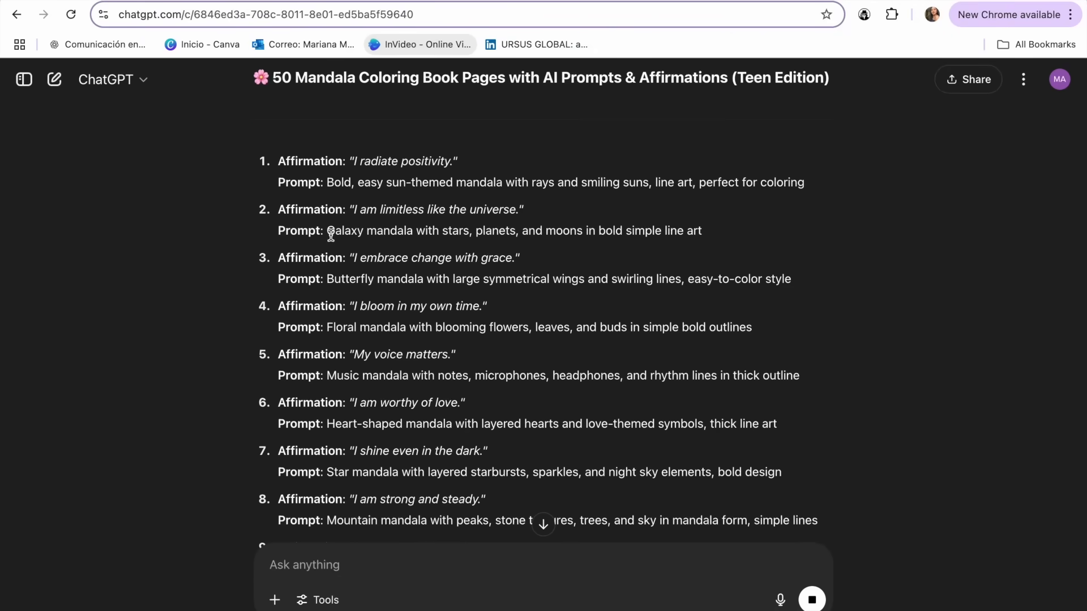
left_click_drag(327, 234, 678, 248)
key("super+c")
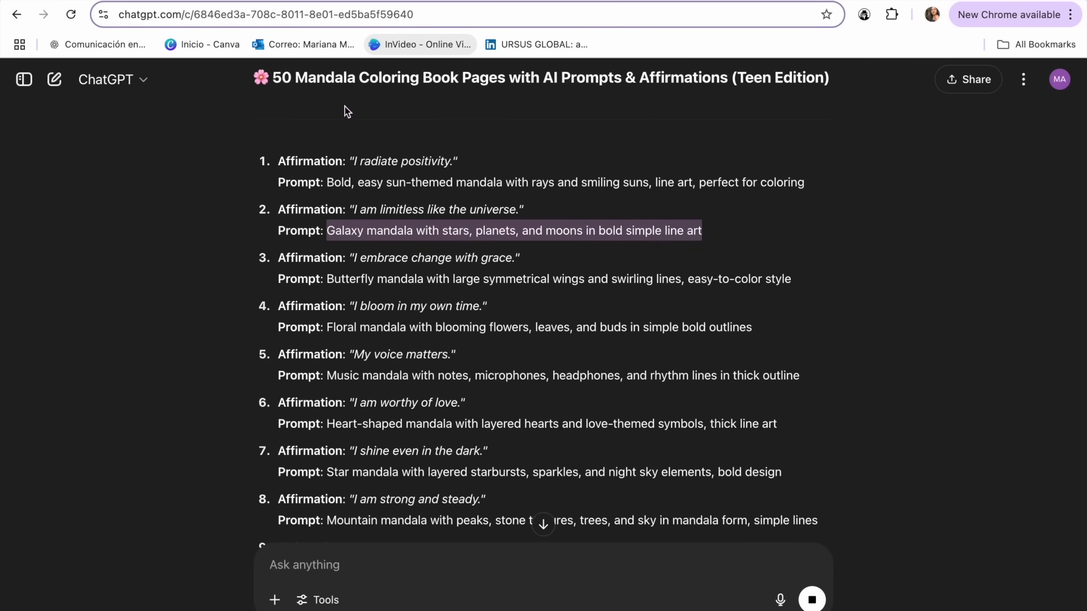
left_click(324, 1)
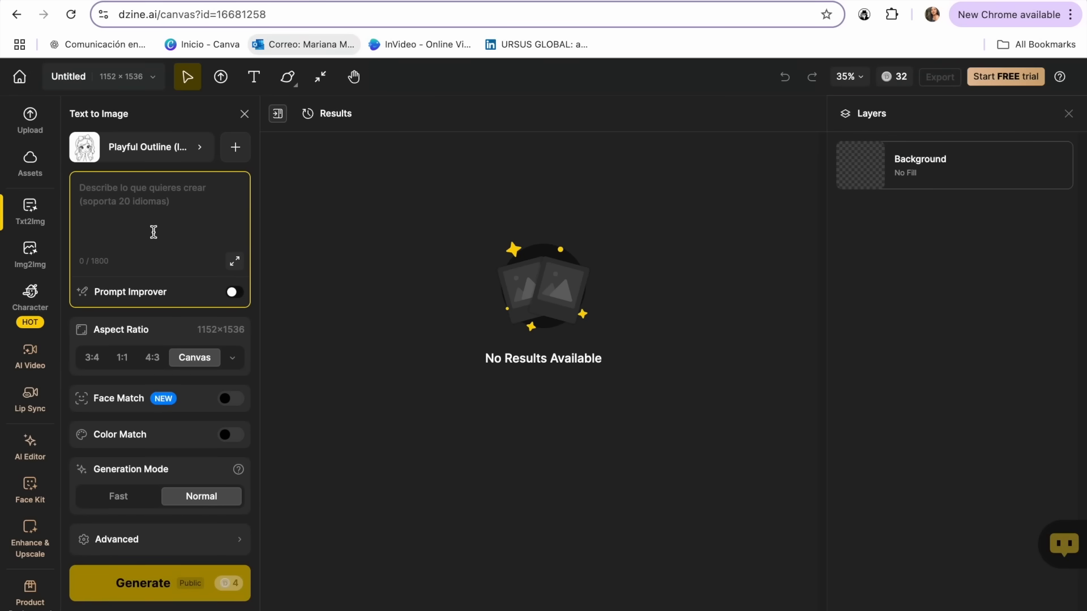
key("super+v")
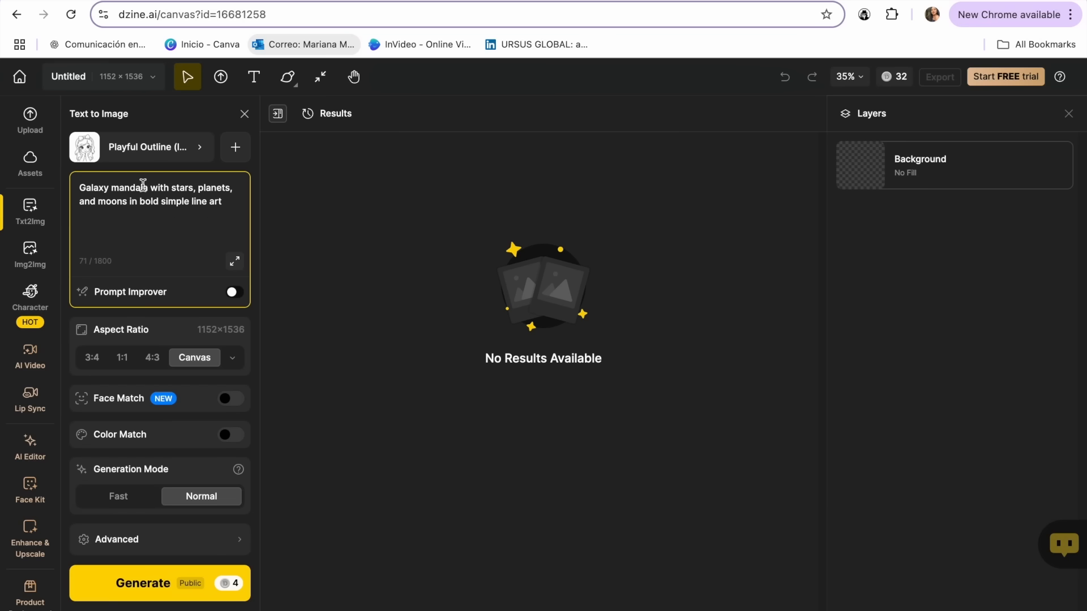
Enable Prompt Improver, set the aspect ratio to 4:3, and generate the galaxy mandala images
left_click(233, 293)
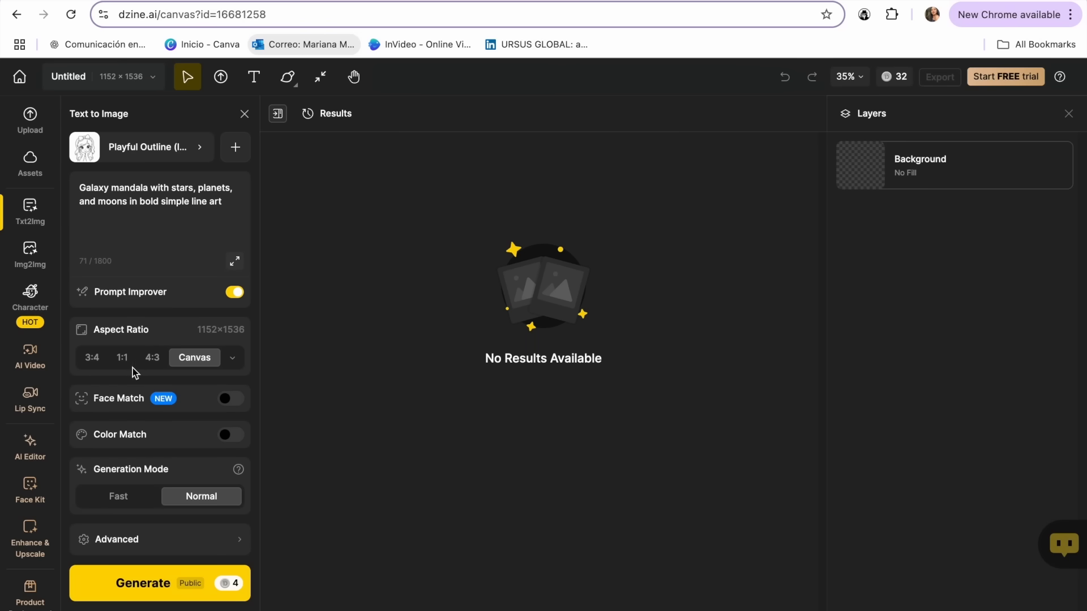
left_click(152, 360)
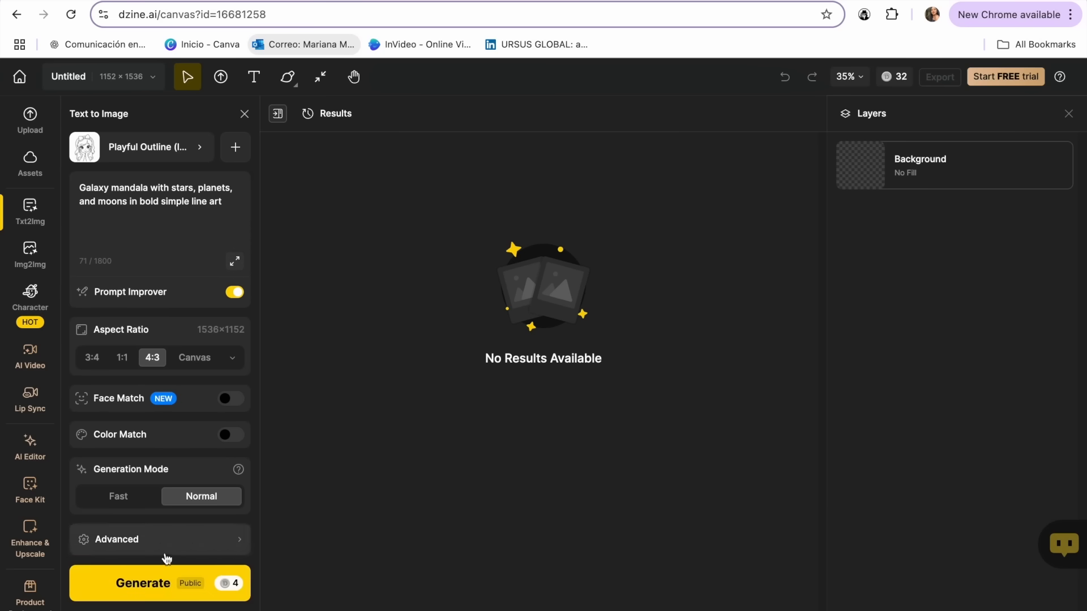
left_click(156, 587)
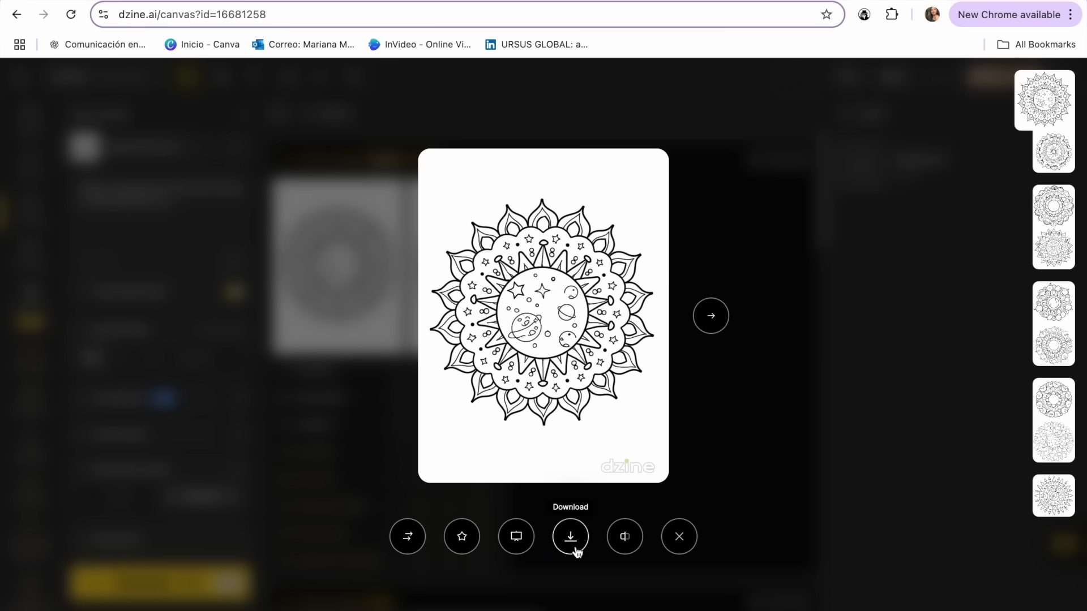
Download the previewed galaxy mandala as a JPG at 1x upscale with the watermark
left_click(571, 537)
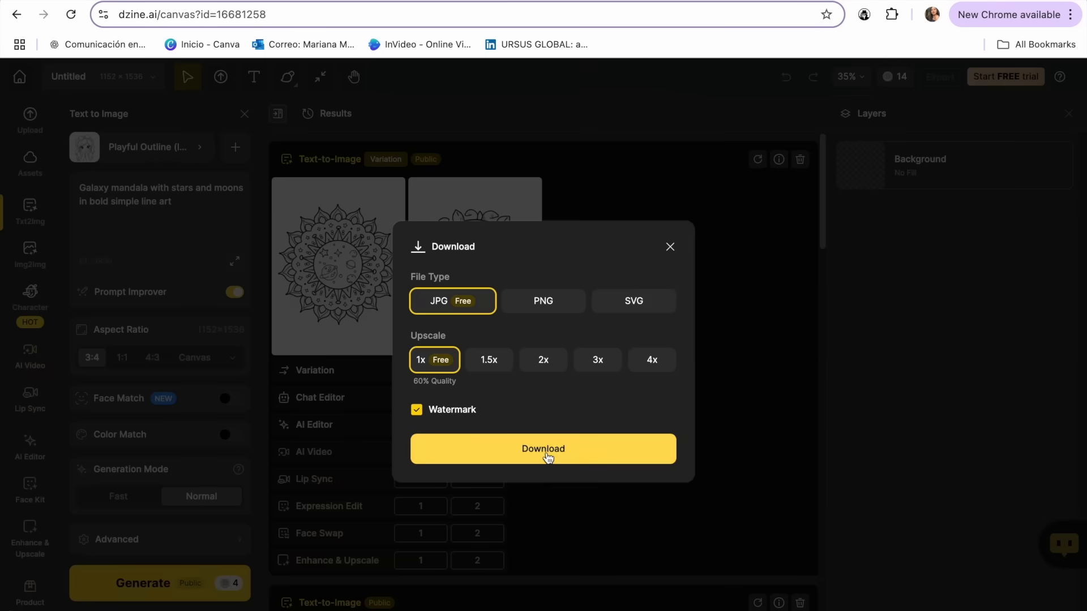
left_click(543, 449)
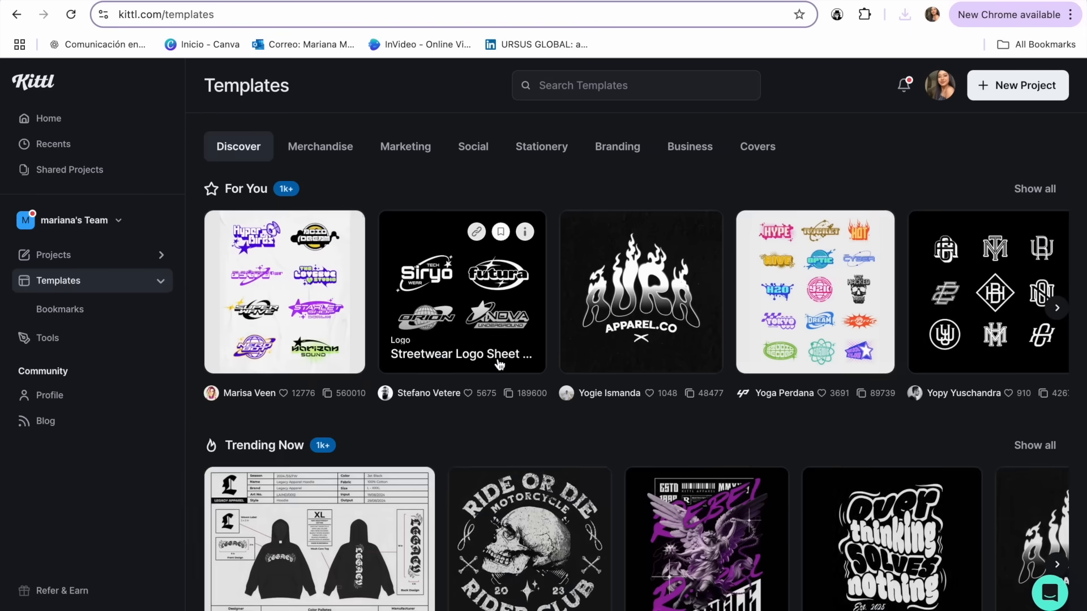
Switch to Kittl and start a new project from the Templates page
scroll(497, 359, "down", 2)
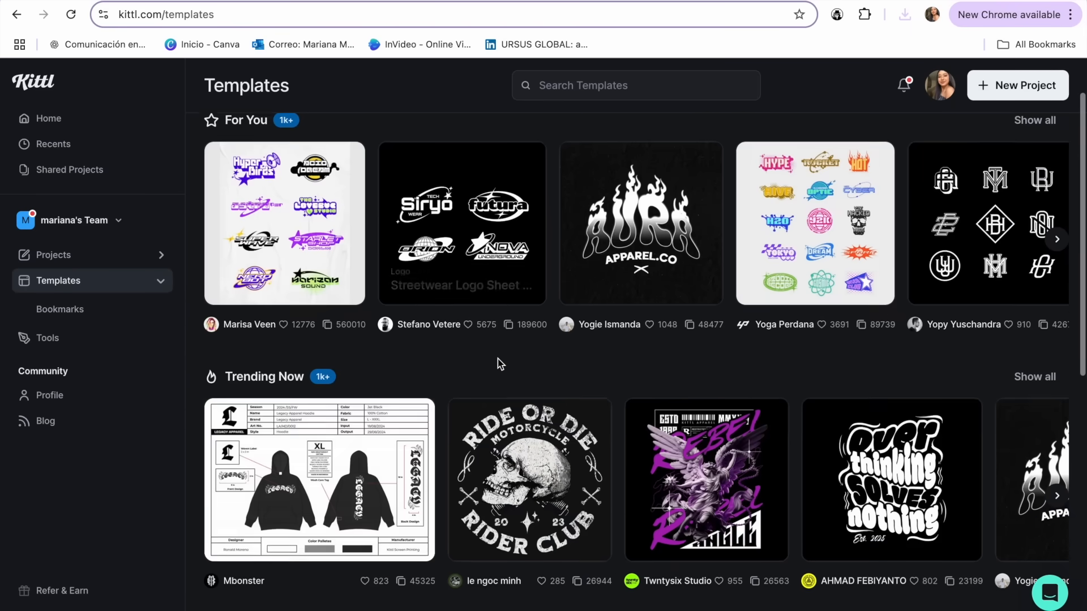
scroll(527, 390, "up", 2)
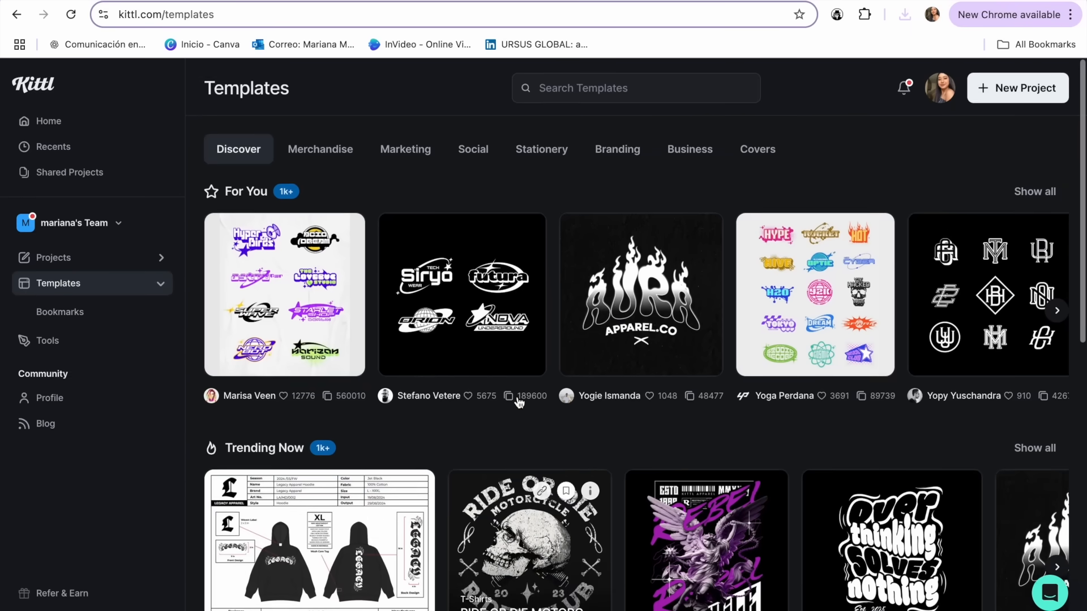
mouse_move(950, 319)
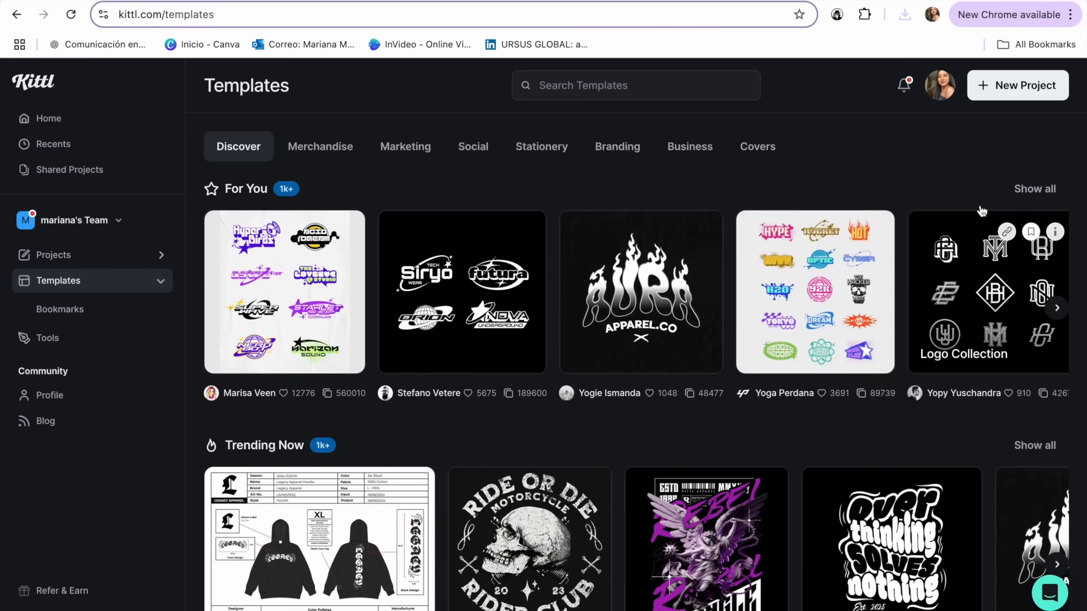
left_click(984, 88)
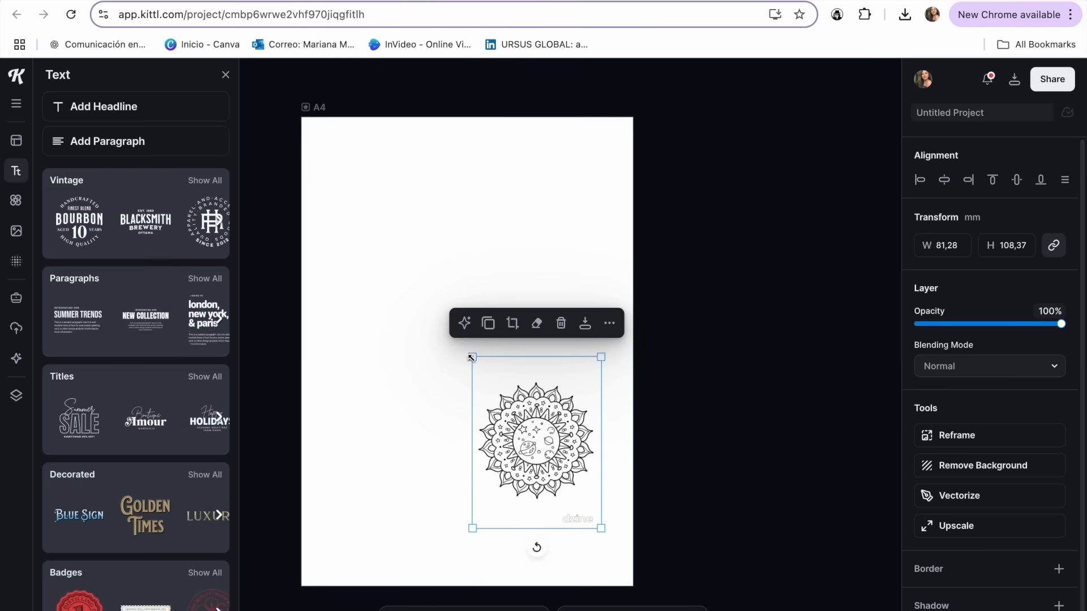
Enlarge the mandala image to fill the A4 page width and reposition it near the page's center
left_click_drag(471, 357, 265, 145)
left_click_drag(512, 411, 519, 437)
left_click_drag(609, 557, 658, 602)
left_click_drag(558, 523, 548, 517)
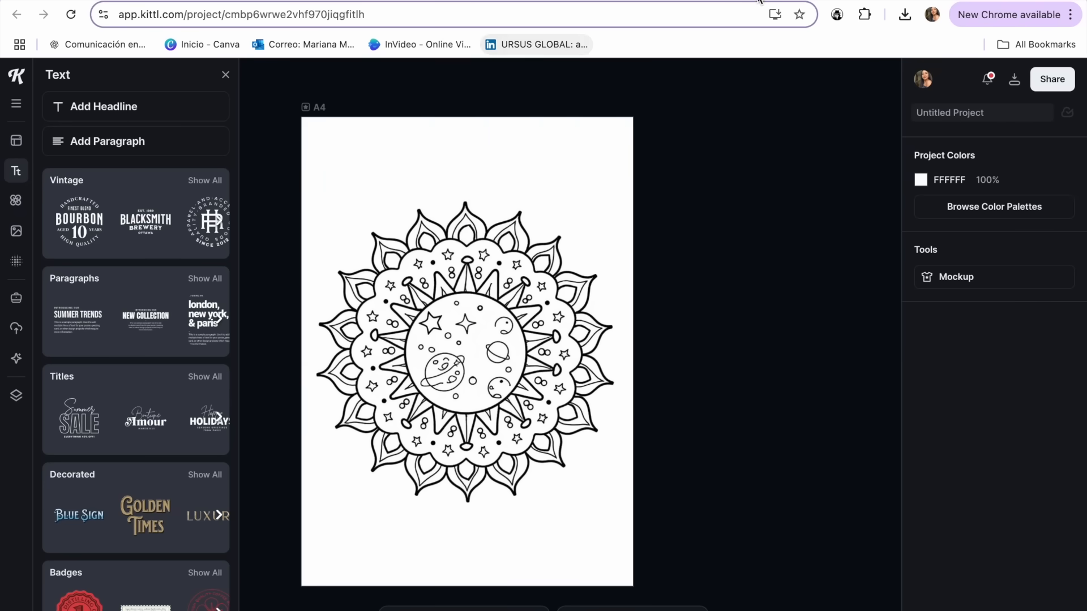
Add the "Souvenirs" title template from the Titles text collection, enlarge it to about 202 mm wide, and move it above the mandala
left_click(566, 1)
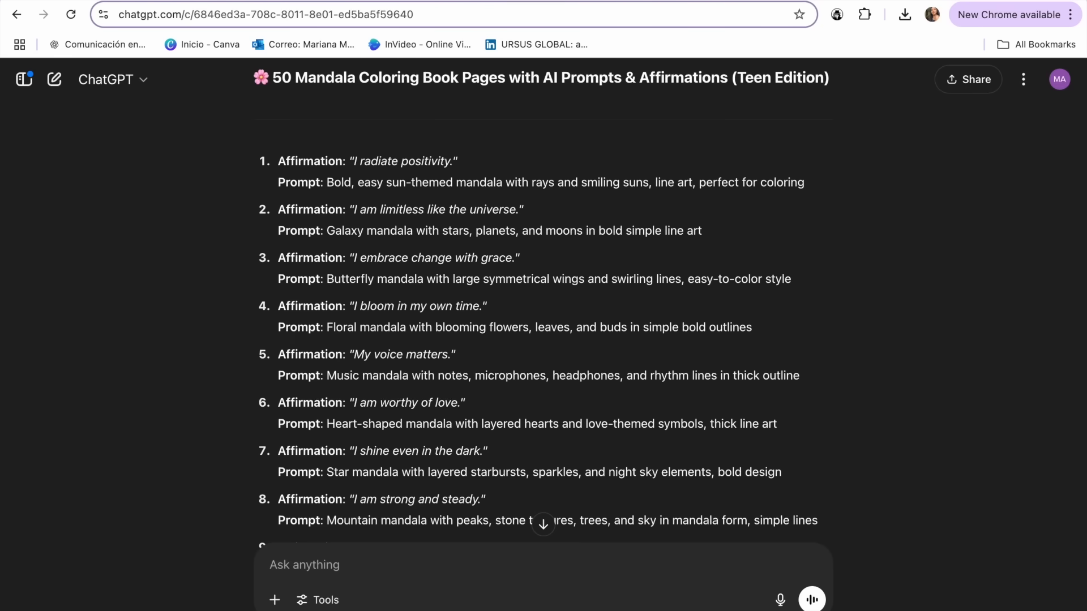
left_click(747, 1)
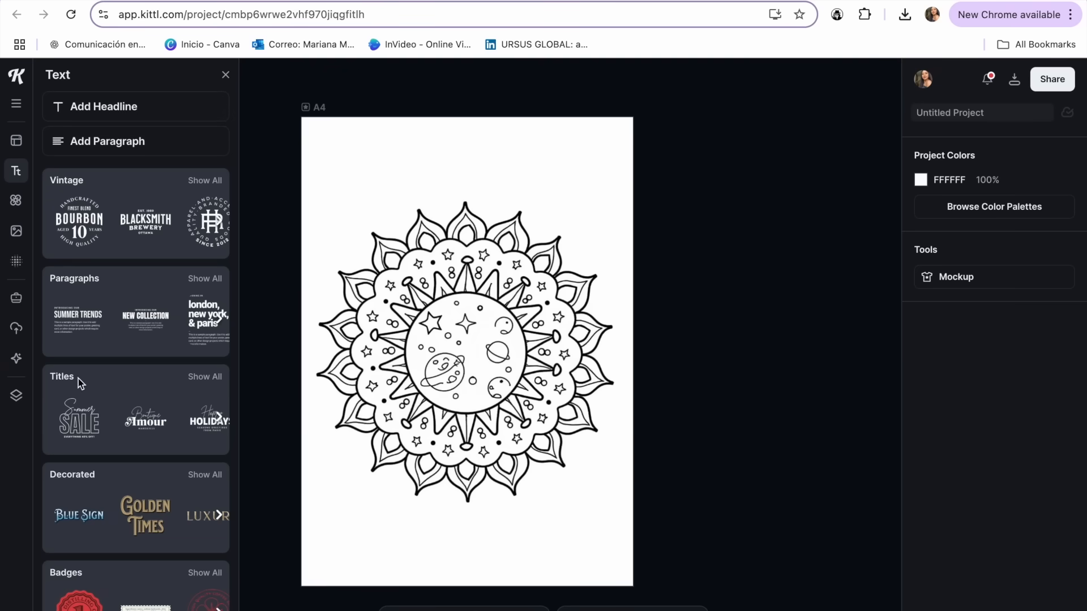
left_click(205, 379)
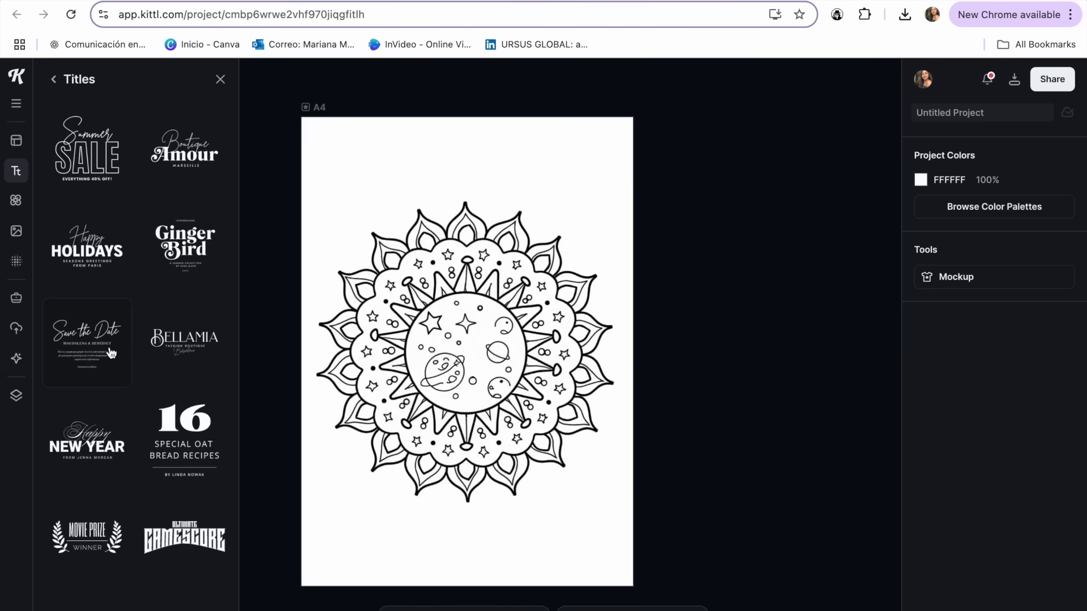
scroll(112, 353, "down", 6)
left_click(112, 353)
left_click_drag(564, 378, 685, 406)
left_click_drag(623, 382, 566, 199)
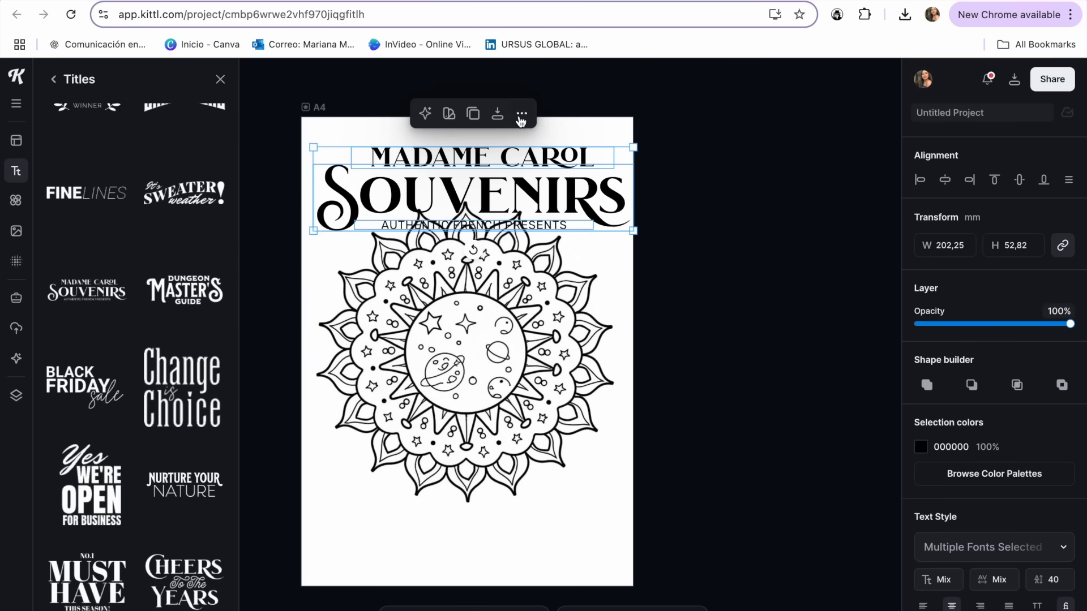
Ungroup the title, place "Souvenirs" below the mandala, enlarge the upper line to about 203 mm wide, and nudge the mandala up
left_click(521, 118)
left_click(604, 203)
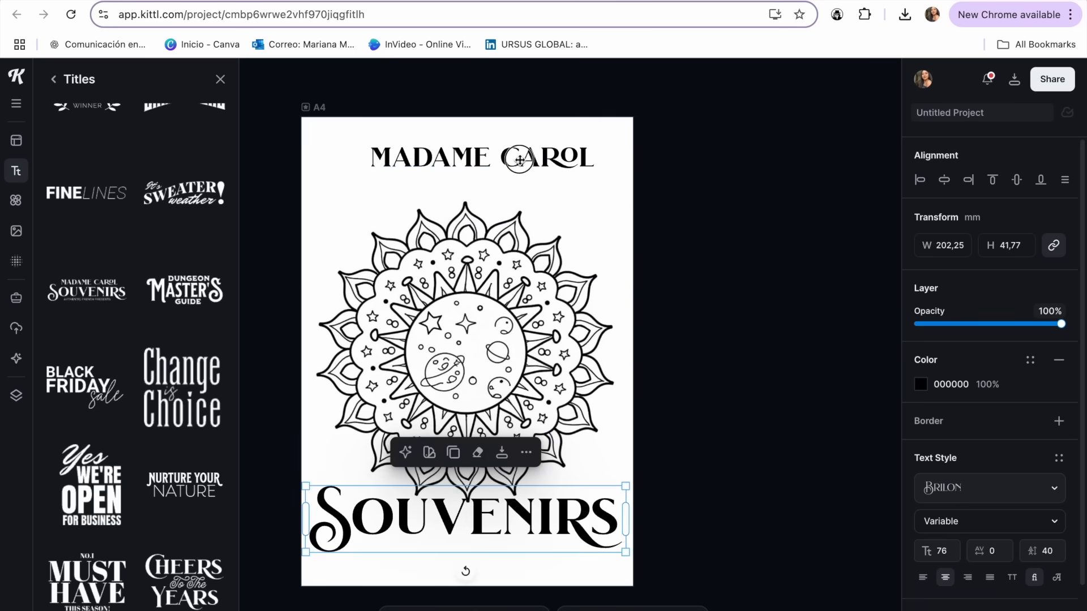
left_click_drag(520, 160, 512, 197)
left_click_drag(605, 208, 586, 179)
left_click(611, 218)
mouse_move(500, 296)
left_mouse_down()
mouse_move(501, 275)
mouse_move(501, 290)
left_mouse_up()
left_click(721, 193)
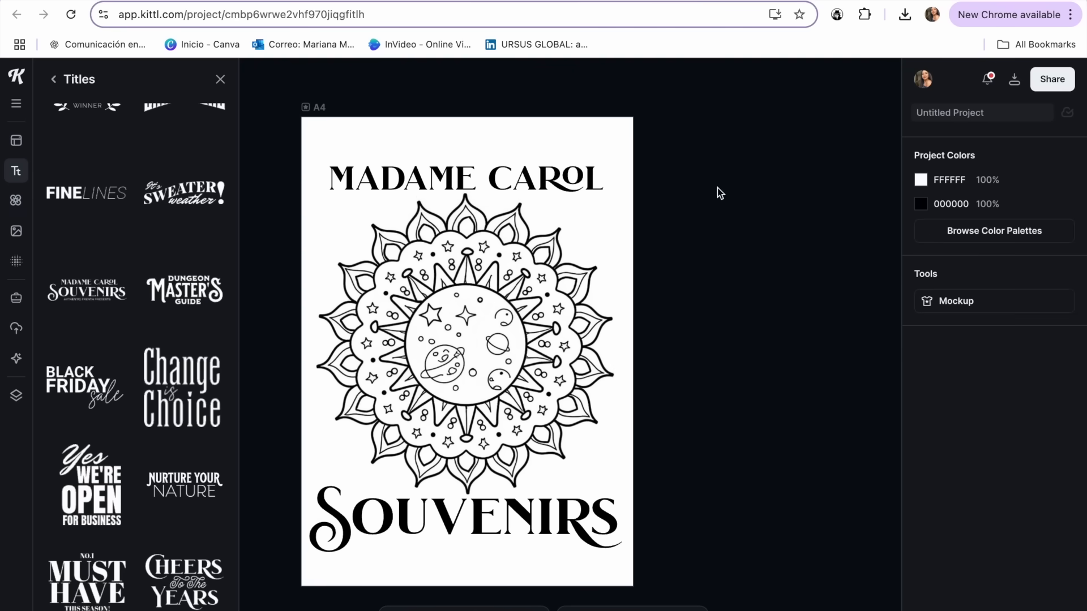
Take the first part of affirmation 2 from ChatGPT and replace the upper title line in Kittl with "I am limitless like"
key("ctrl+Tab")
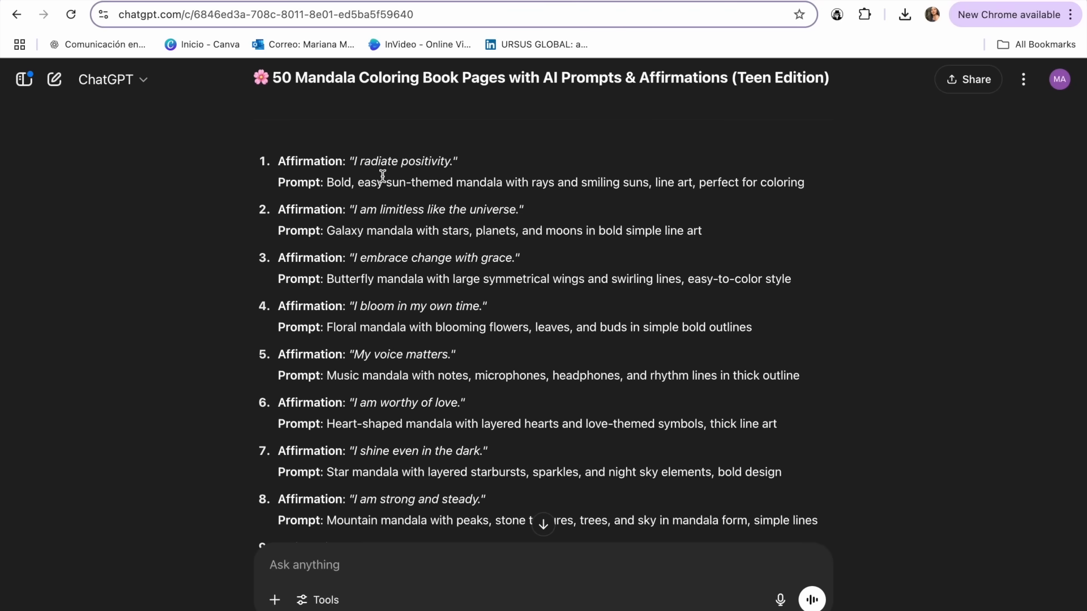
left_click_drag(354, 210, 425, 209)
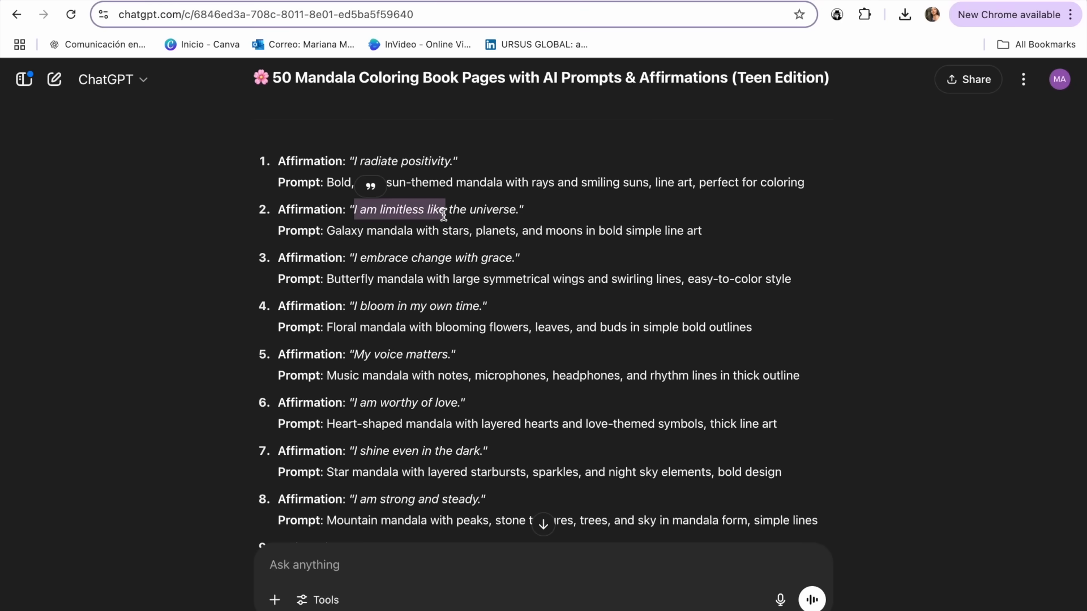
key("ctrl+shift+Tab")
left_click(564, 176)
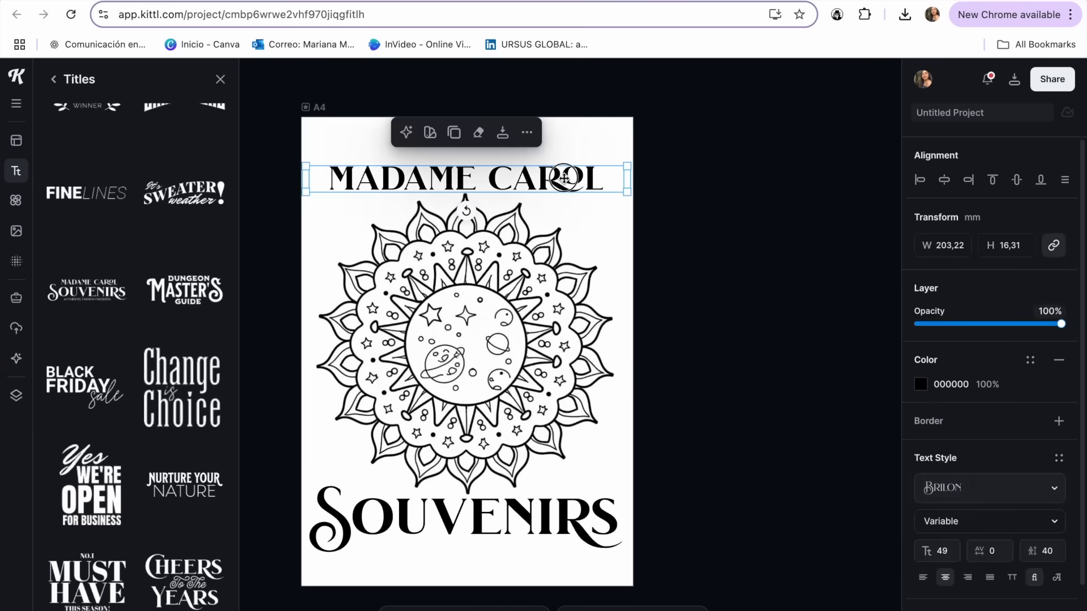
left_click(569, 177)
key("ctrl+a")
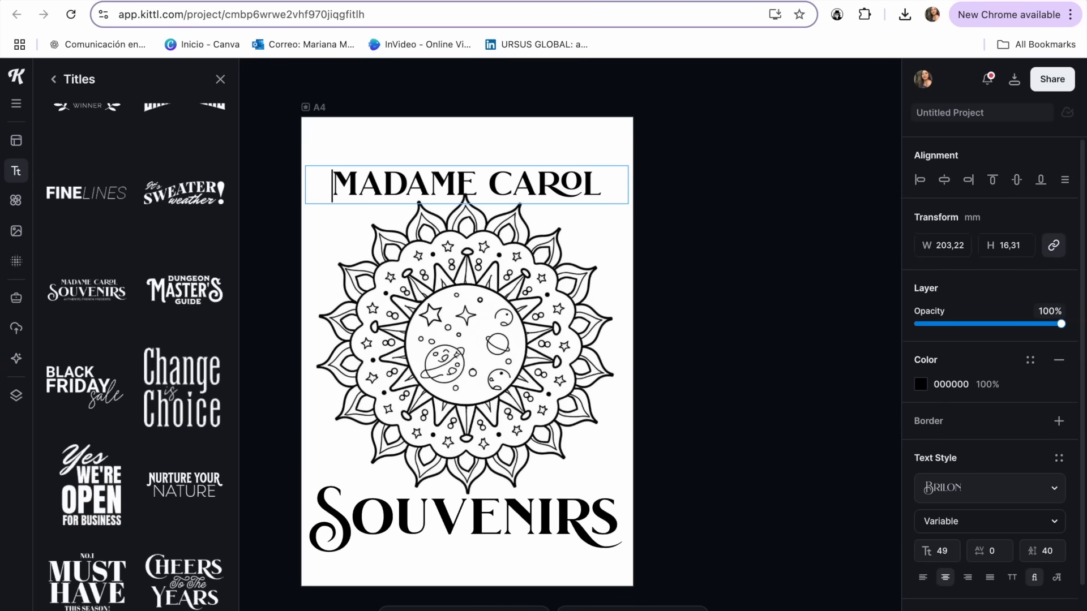
type("I am limitless like")
key("Escape")
Copy "the universe" from affirmation 2 in ChatGPT and paste it over the "Souvenirs" text in Kittl
key("ctrl+Tab")
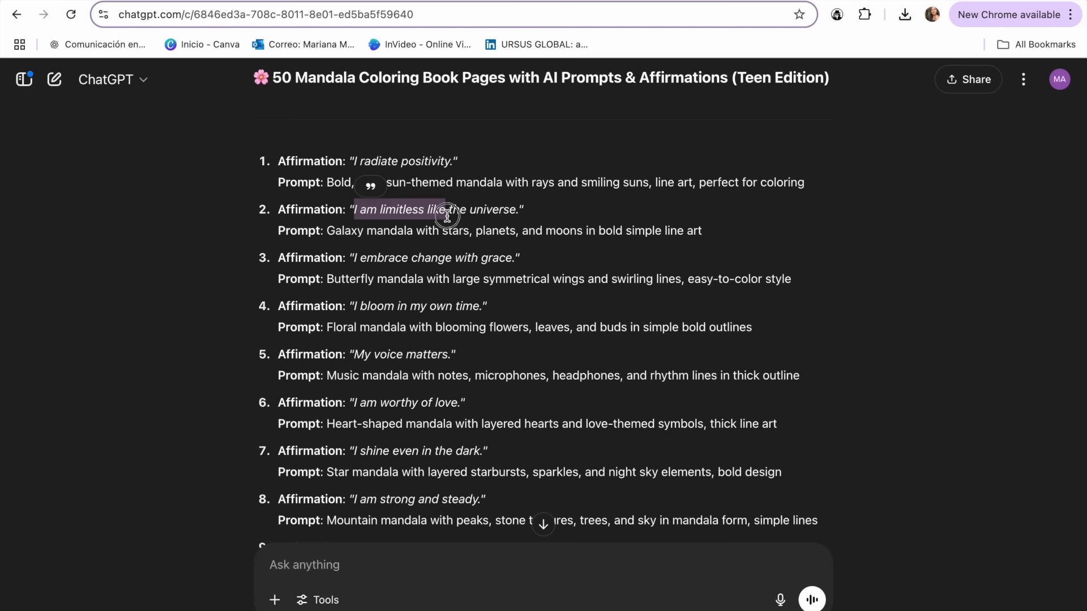
left_click_drag(448, 210, 516, 210)
key("ctrl+c")
key("ctrl+Tab")
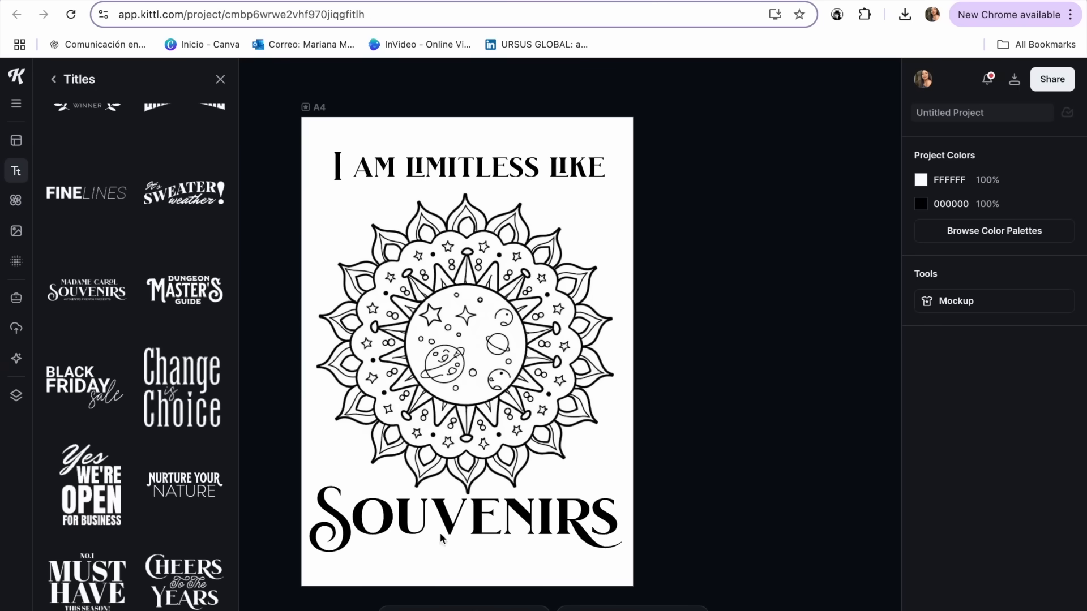
double_click(445, 510)
key("ctrl+v")
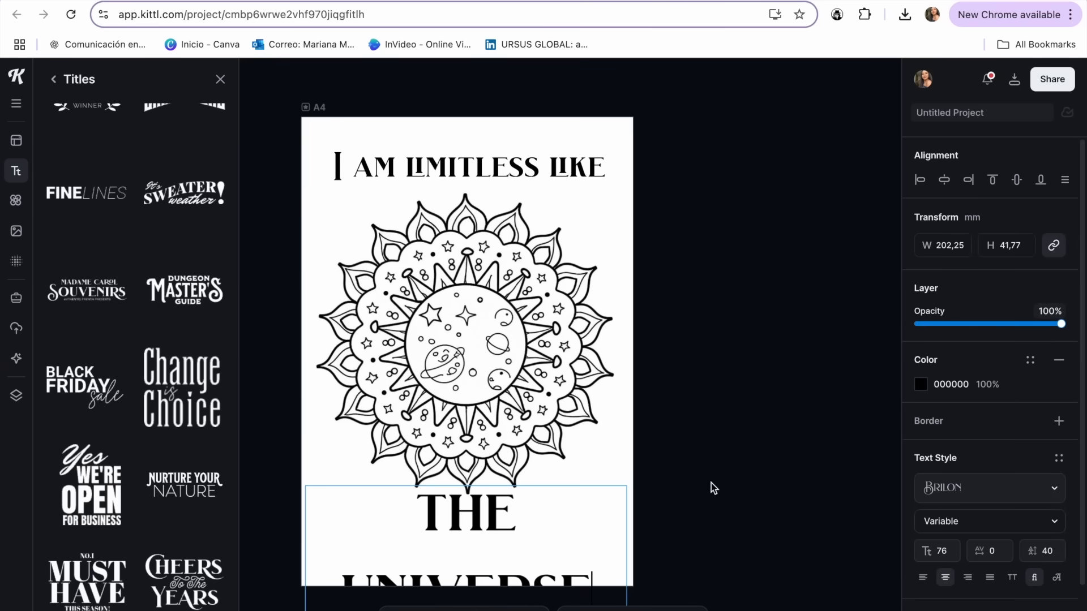
Wrap the upper text onto two lines, enlarge it to about 167 mm wide, and shift the mandala down beneath it
left_click(589, 167)
left_click_drag(614, 173, 529, 181)
left_click_drag(528, 221, 589, 239)
left_click(675, 220)
left_click_drag(542, 208, 539, 240)
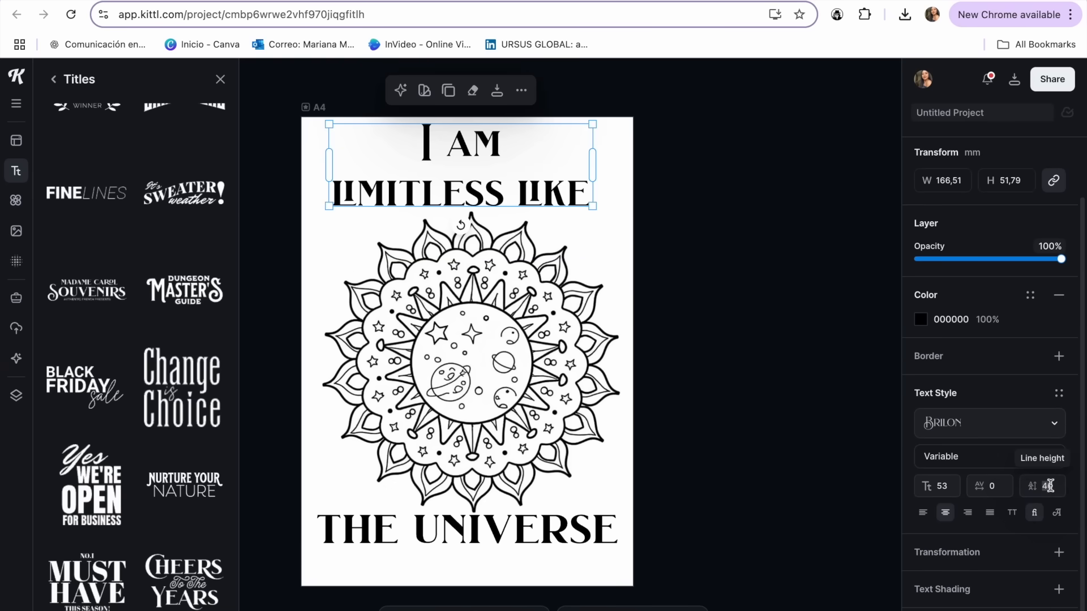
Set the line height of the "I am limitless like" text to 10
left_click(1047, 486)
key("BackSpace")
type("2")
key("BackSpace")
type("1")
key("Return")
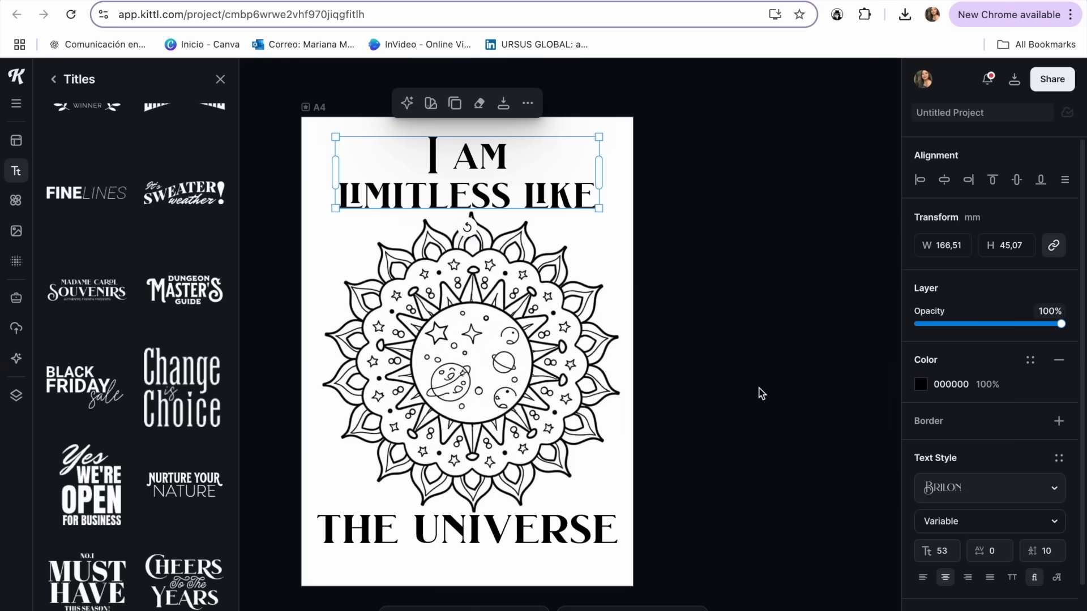
Give the "I am limitless like" text a black border of weight 5.00 and a white FFFFFF fill
left_click(1059, 422)
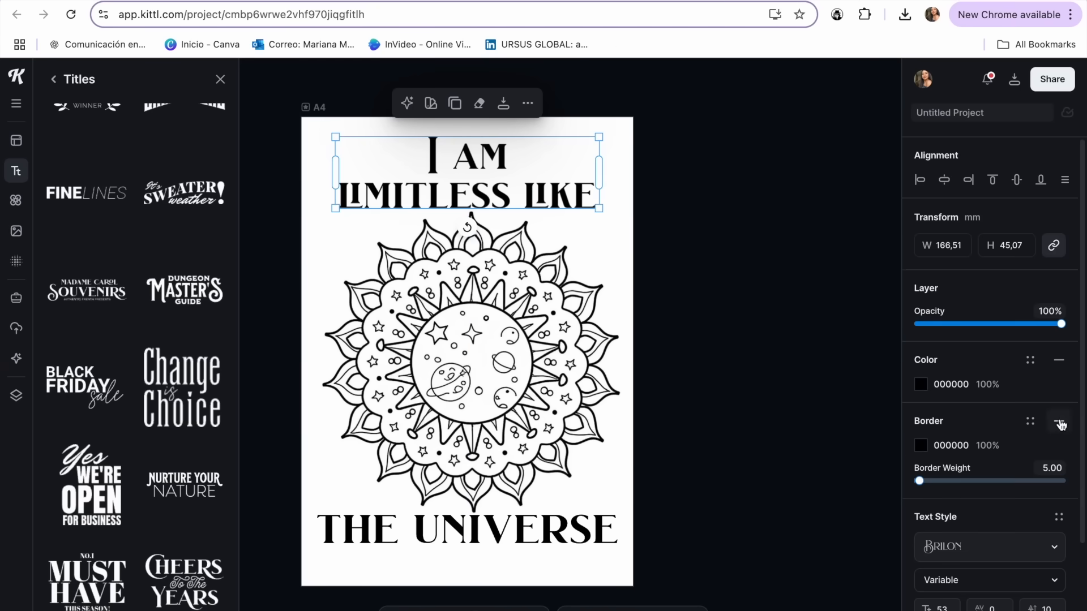
left_click(921, 446)
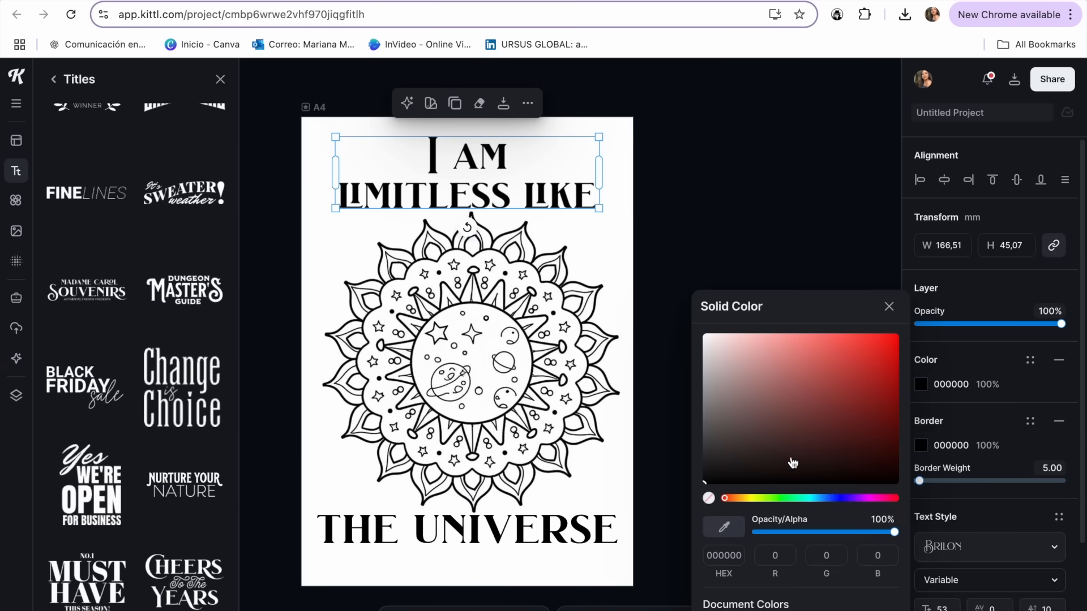
left_click(921, 384)
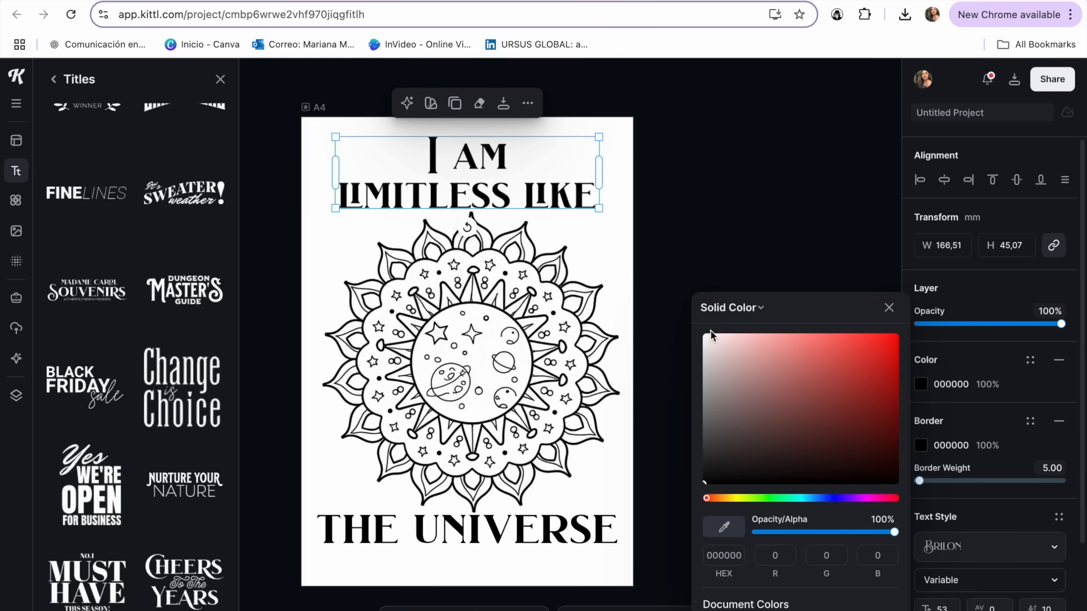
left_click_drag(712, 338, 701, 333)
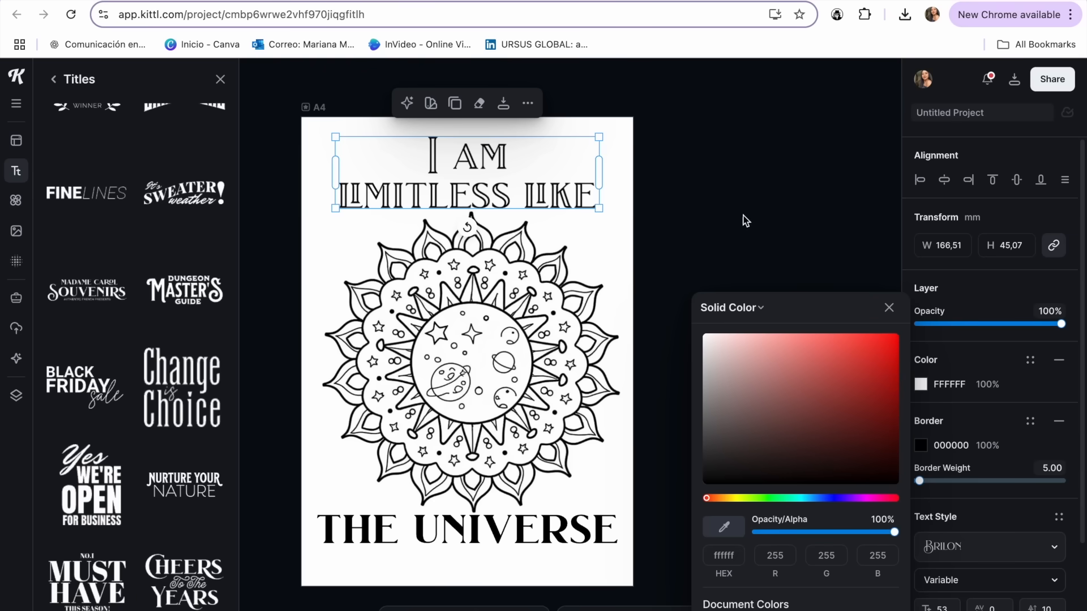
left_click(746, 221)
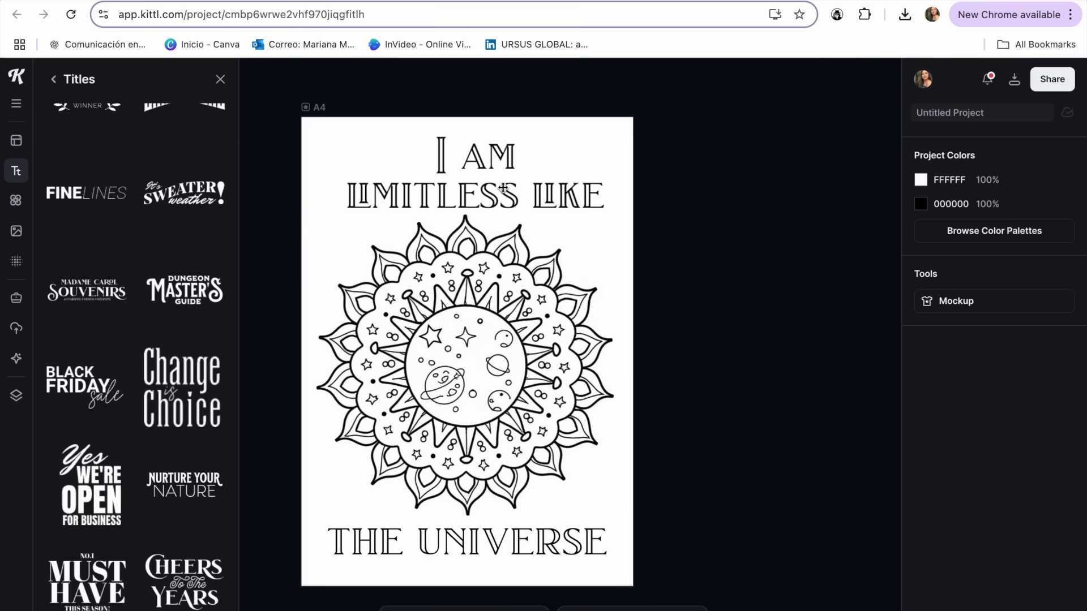
Switch to Dzine and open the Image-to-Image tool
key("ctrl+Tab")
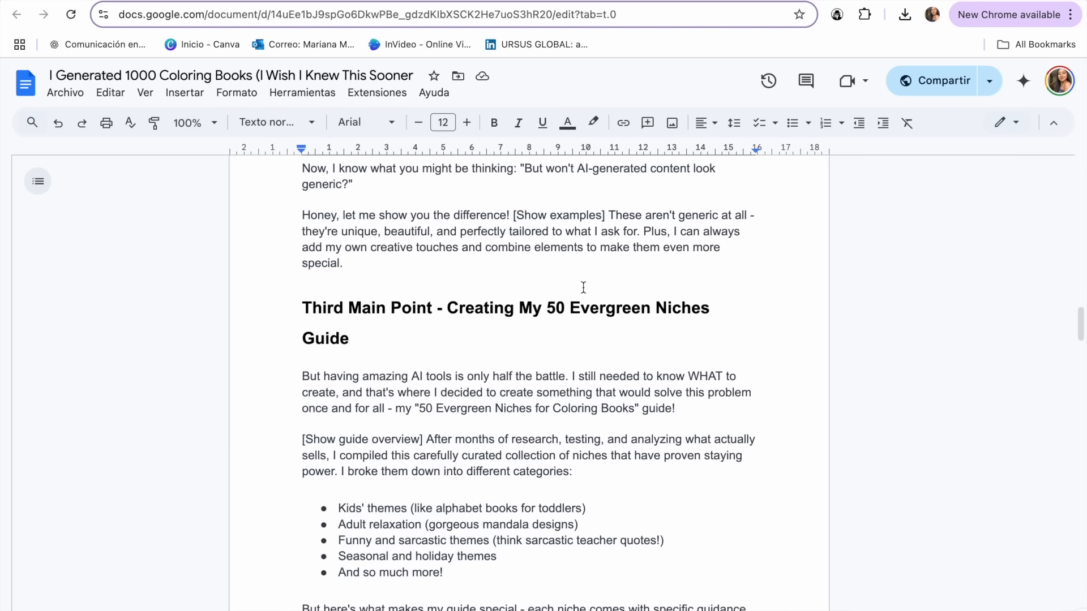
key("ctrl+Tab")
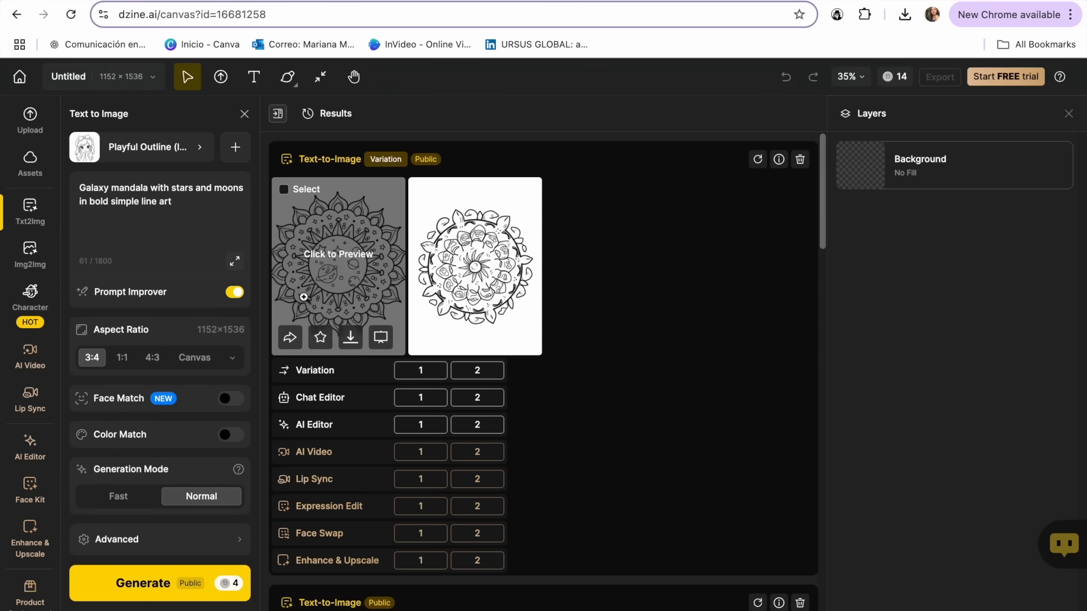
mouse_move(31, 263)
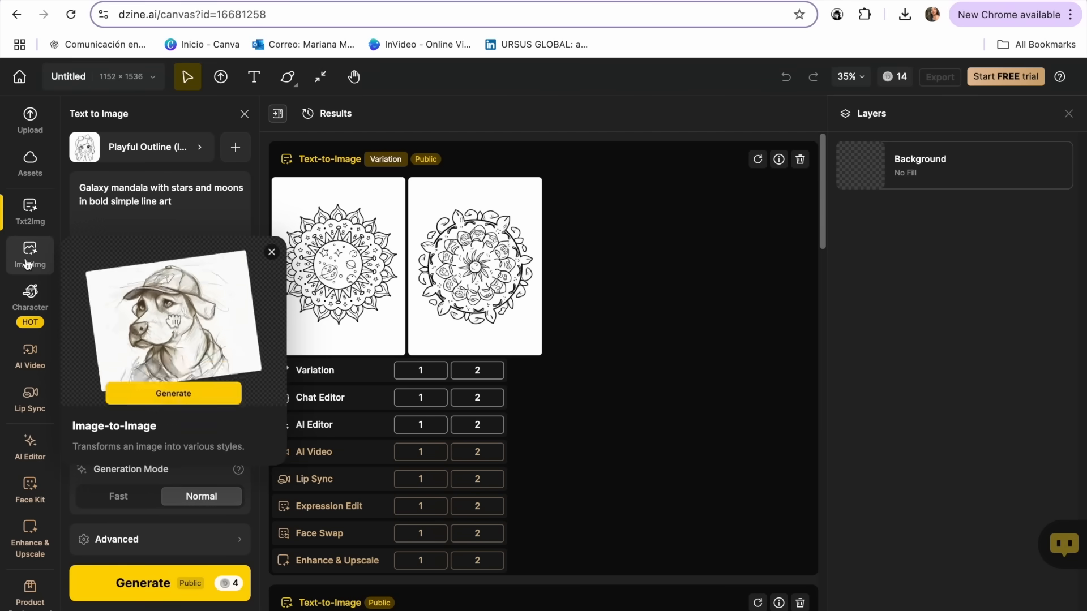
left_click(32, 260)
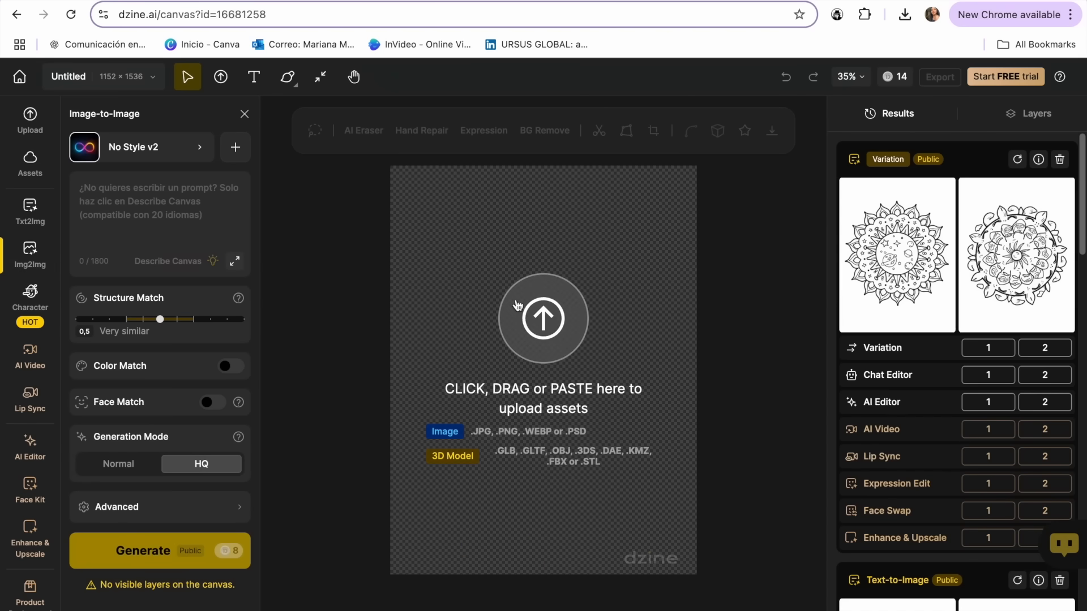
Upload the photo of the woman with a laptop from the computer to the canvas
left_click(547, 322)
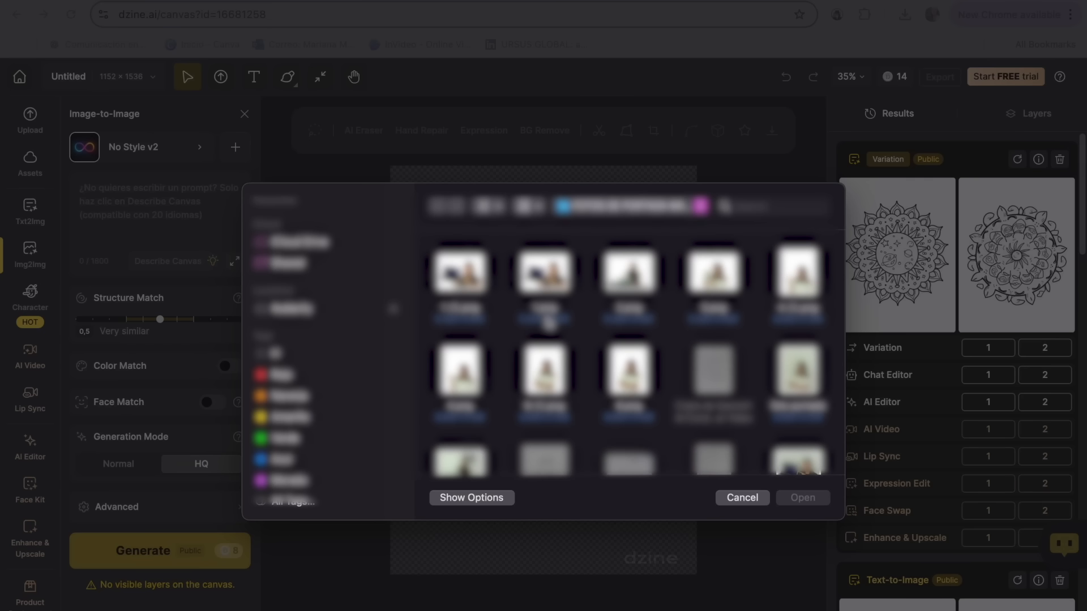
scroll(547, 322, "down", 2)
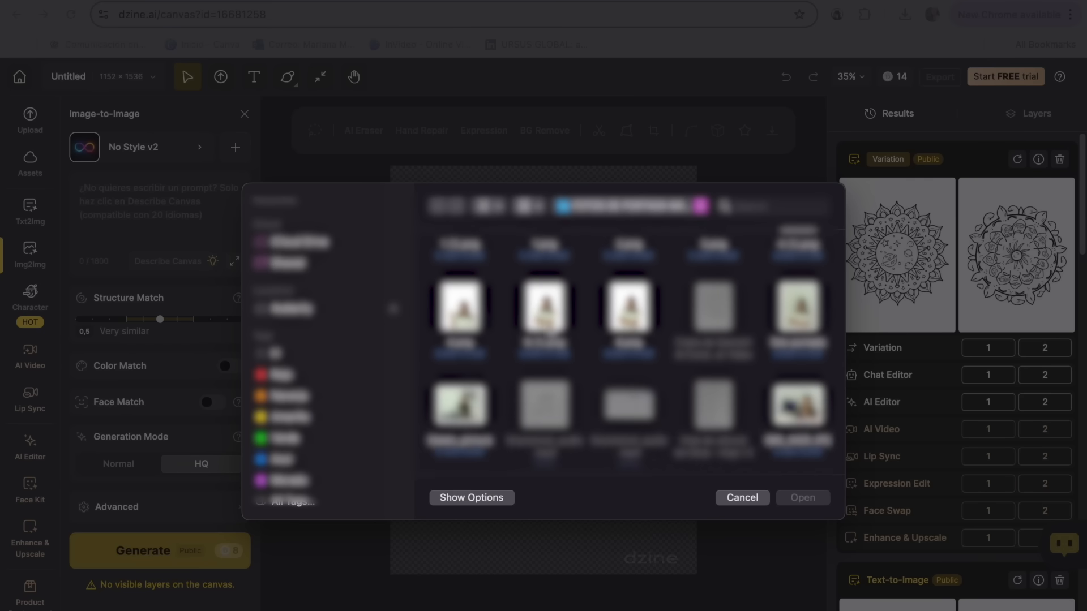
scroll(631, 403, "down", 2)
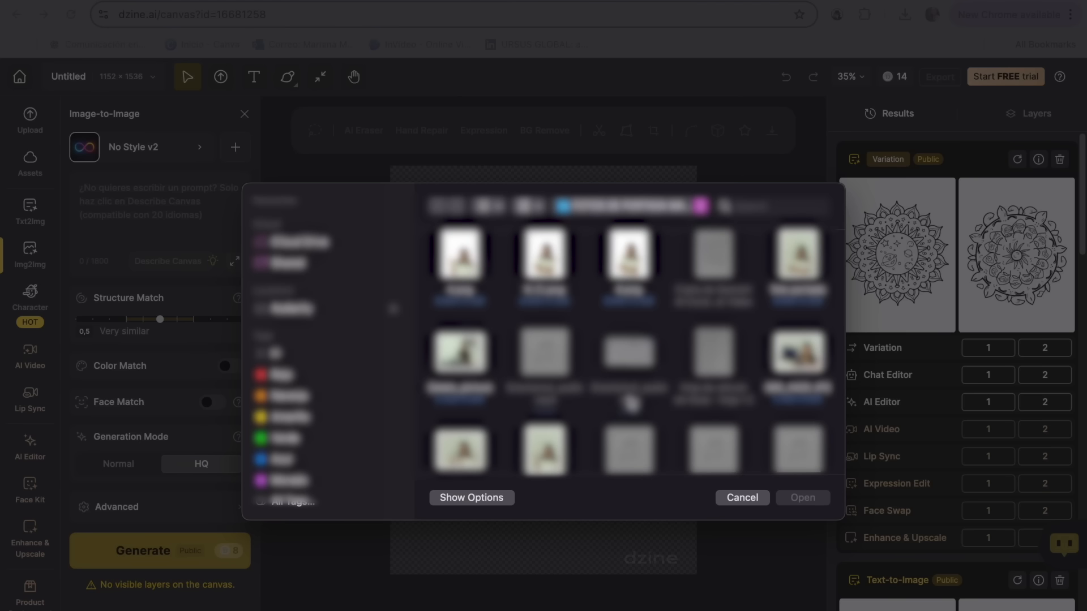
scroll(643, 353, "down", 3)
left_click(468, 305)
left_click(803, 498)
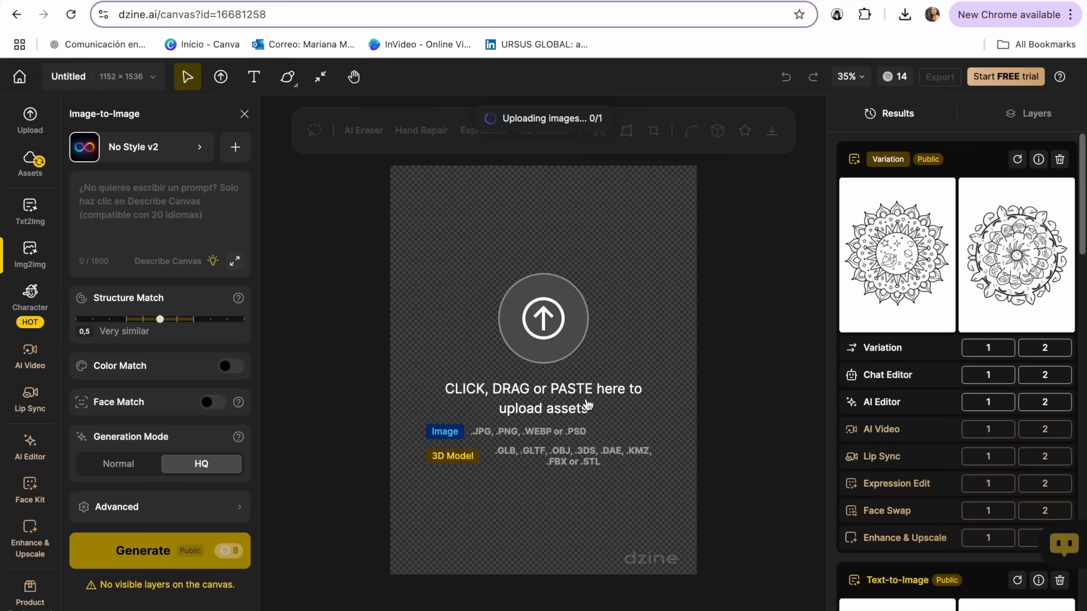
scroll(682, 333, "up", 5)
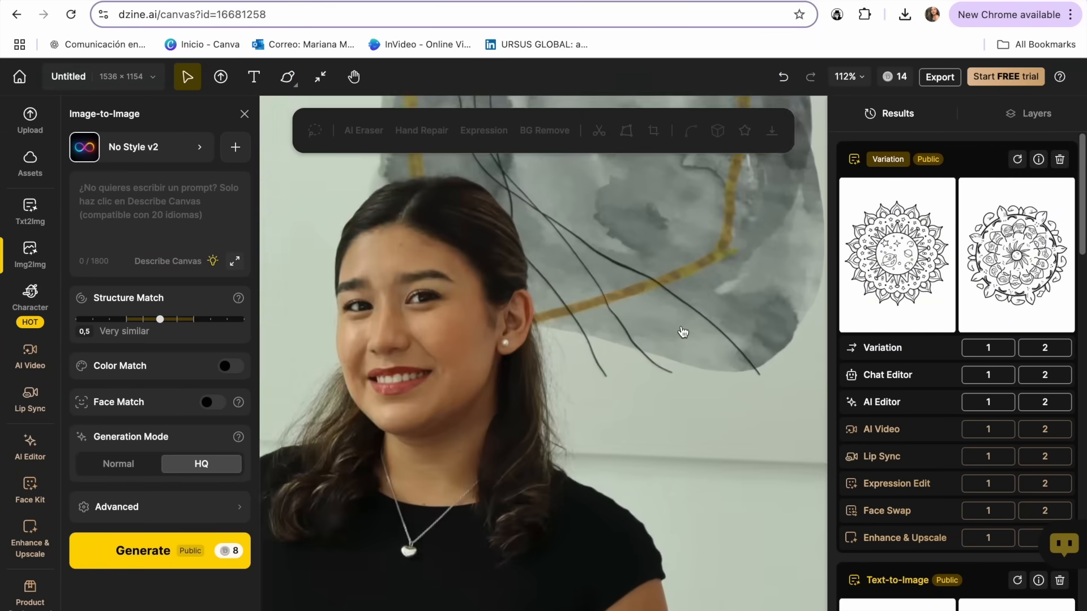
scroll(683, 333, "down", 5)
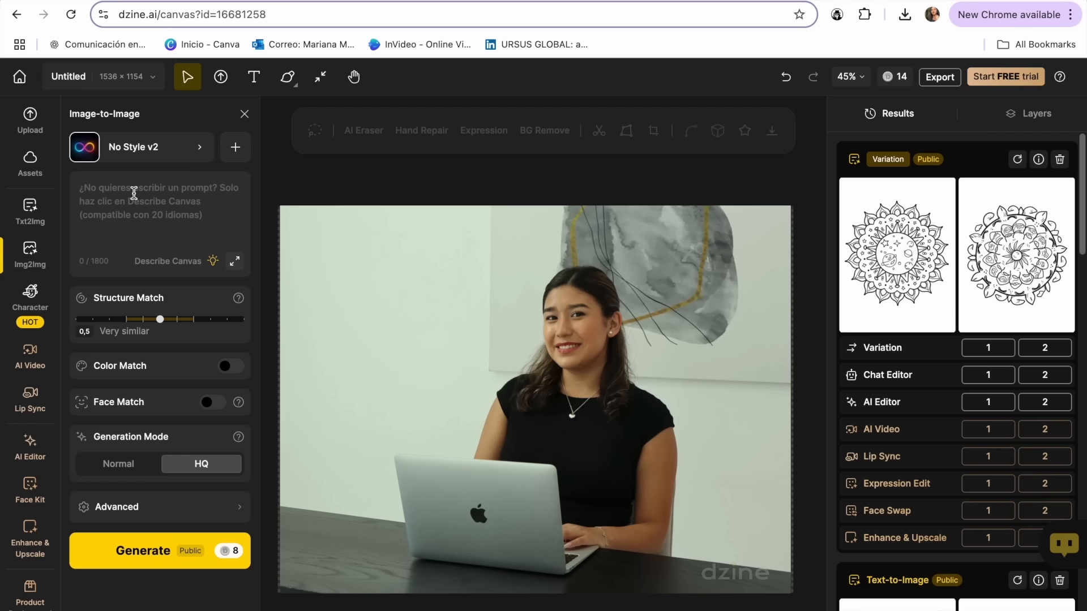
Enter the prompt "transform this image into a coloring page" and choose the Simple Playful style from the Line Art styles
left_click(134, 193)
type("transform this image into a coloring page")
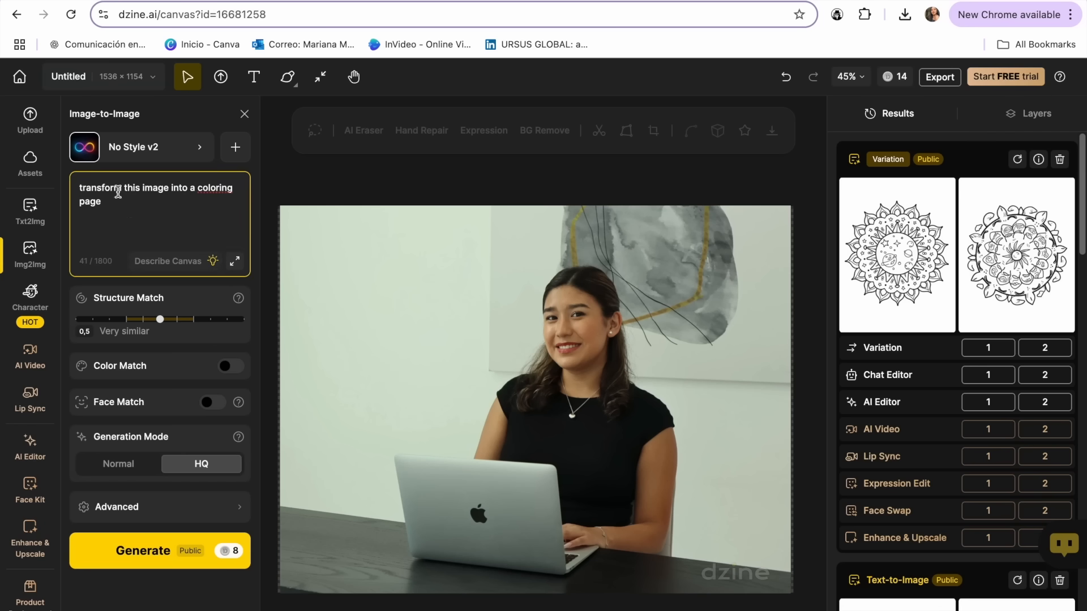
left_click(167, 153)
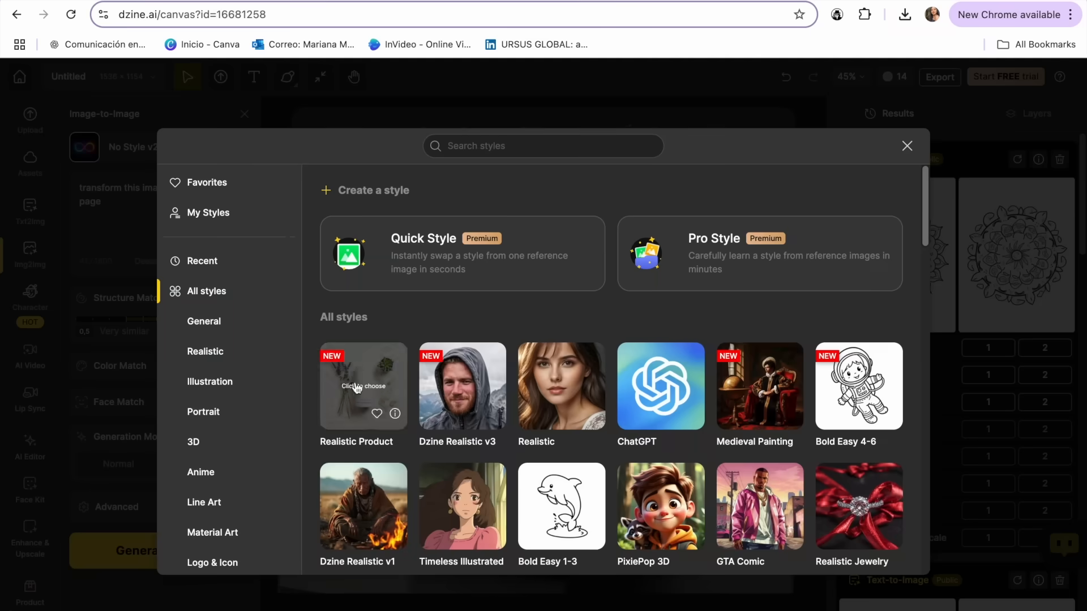
scroll(260, 437, "down", 3)
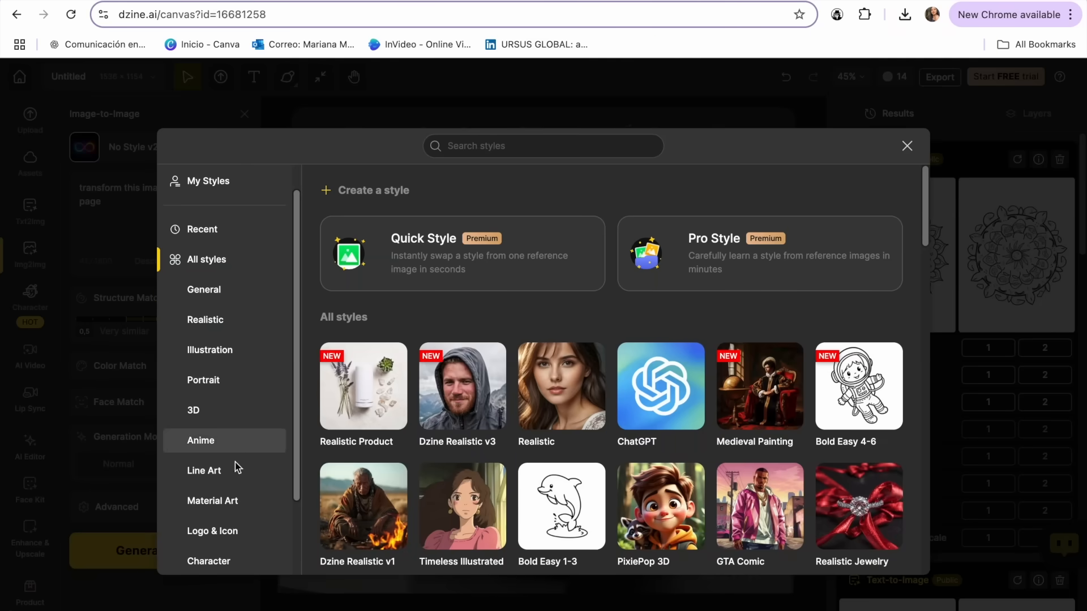
left_click(236, 467)
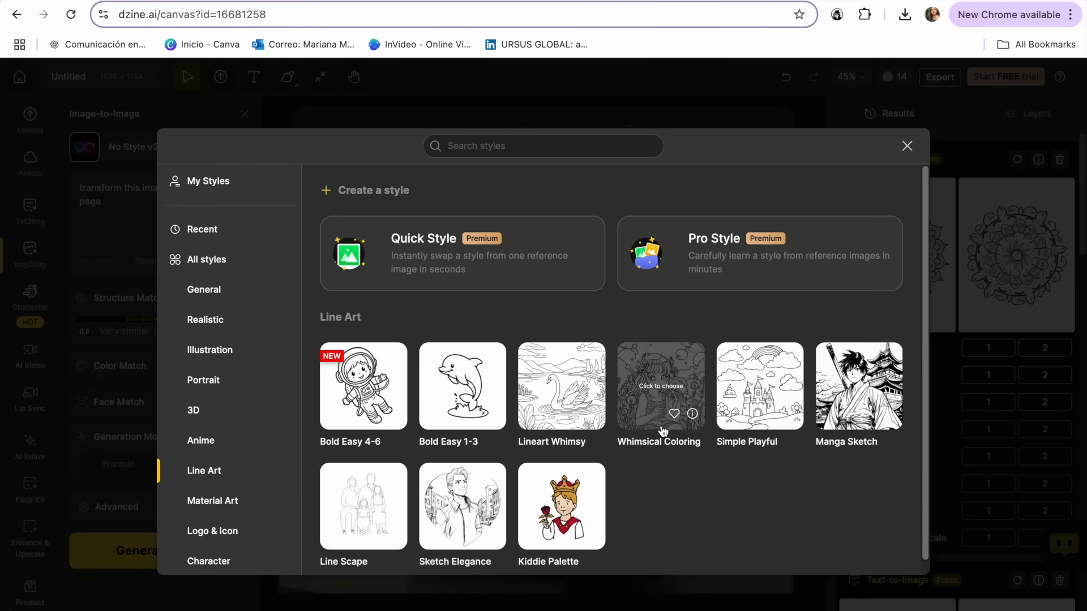
left_click(747, 395)
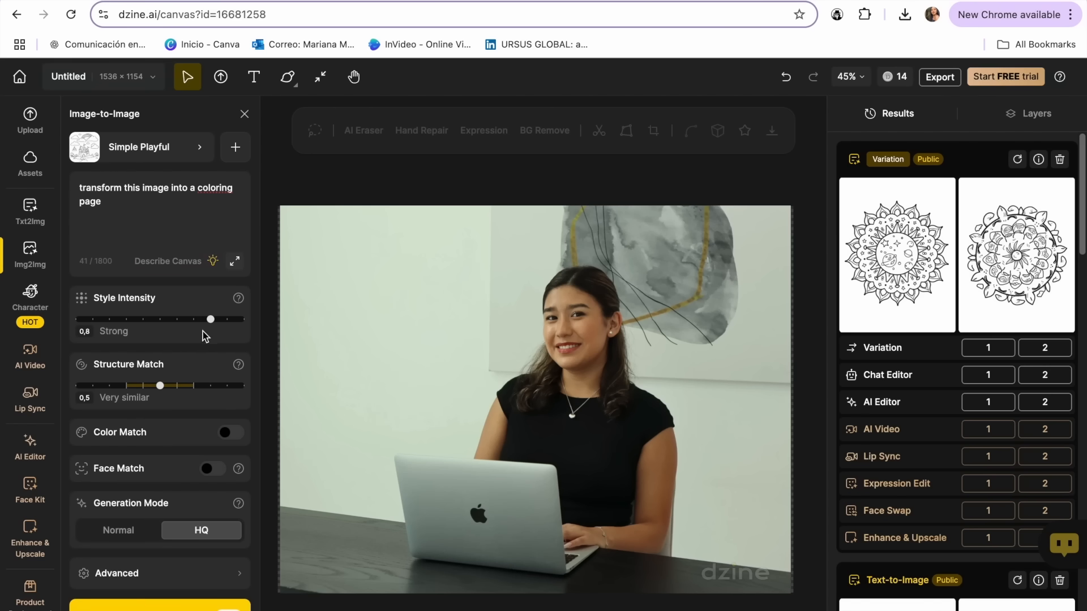
Set the Style Intensity to 1 (Strongest) and the Structure Match to 0.6 (Very similar)
left_click_drag(210, 320, 244, 320)
mouse_move(229, 368)
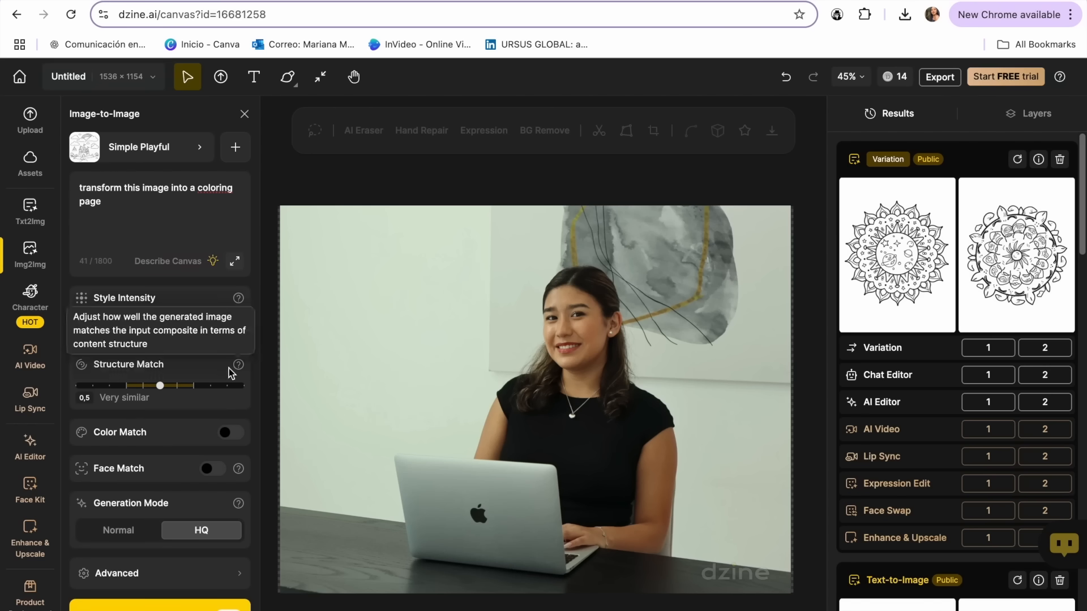
left_click(193, 387)
left_click(178, 386)
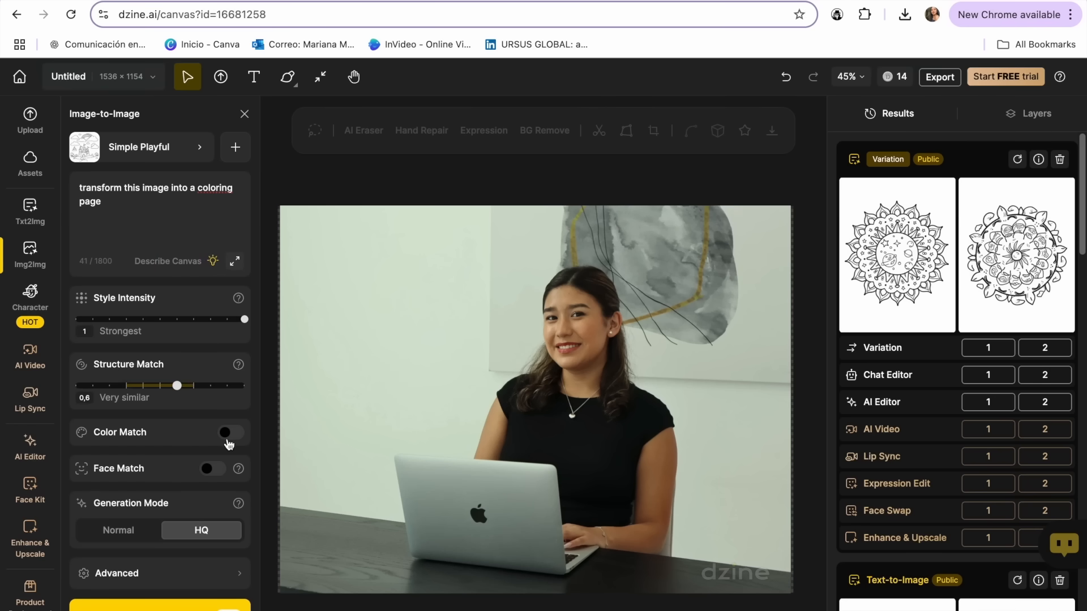
Enable Color Match and Face Match, keep the HQ generation mode, and generate the coloring page from the photo
left_click(228, 436)
left_click(212, 504)
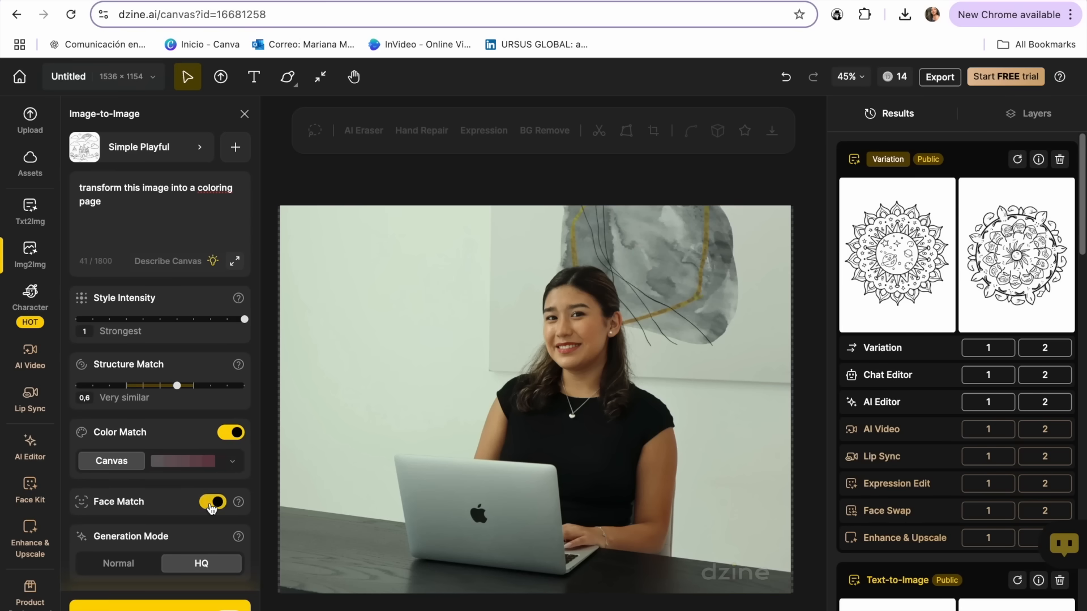
scroll(212, 507, "down", 1)
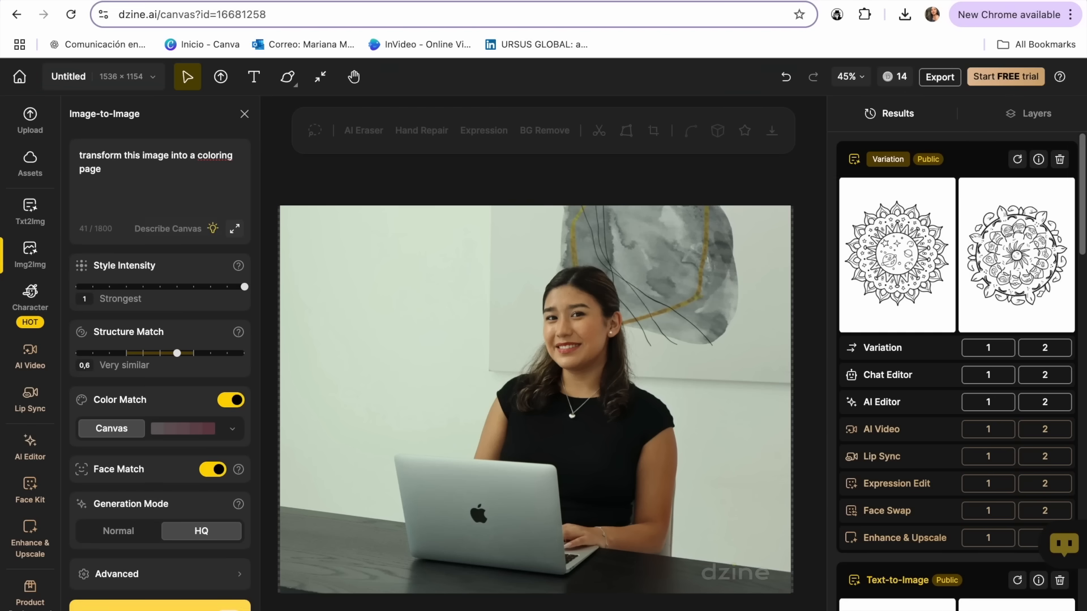
left_click(160, 605)
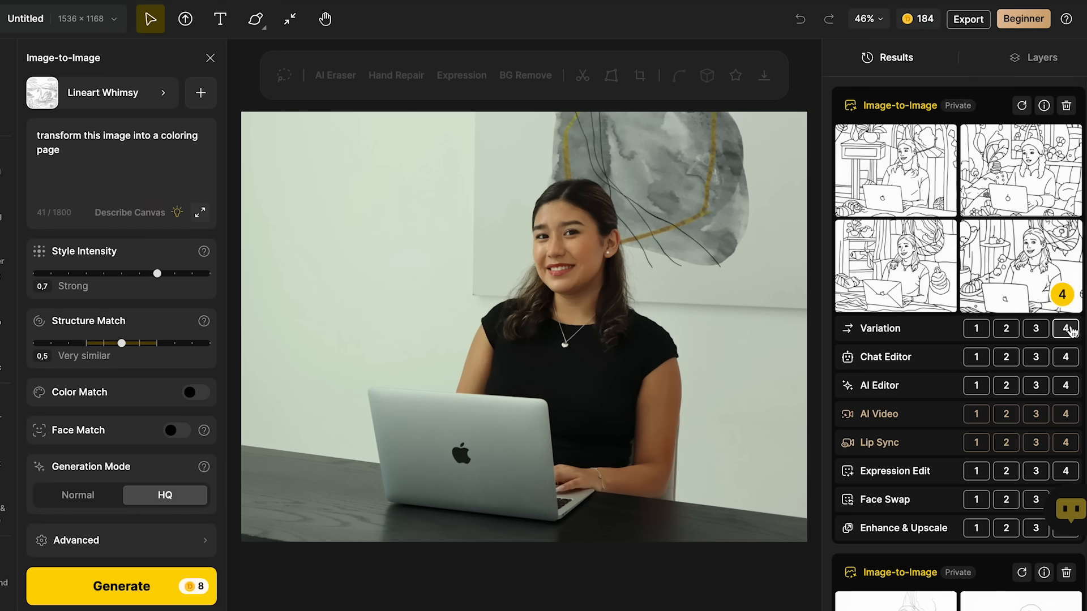
Create variations of the fourth line art result and view the fourth variation enlarged
left_click(1068, 331)
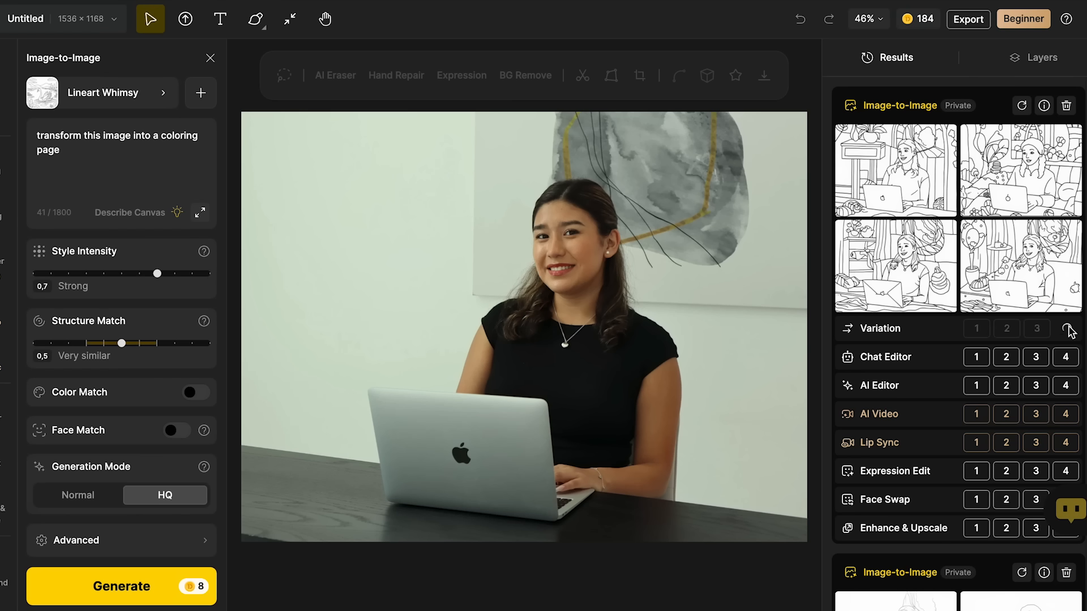
mouse_move(861, 174)
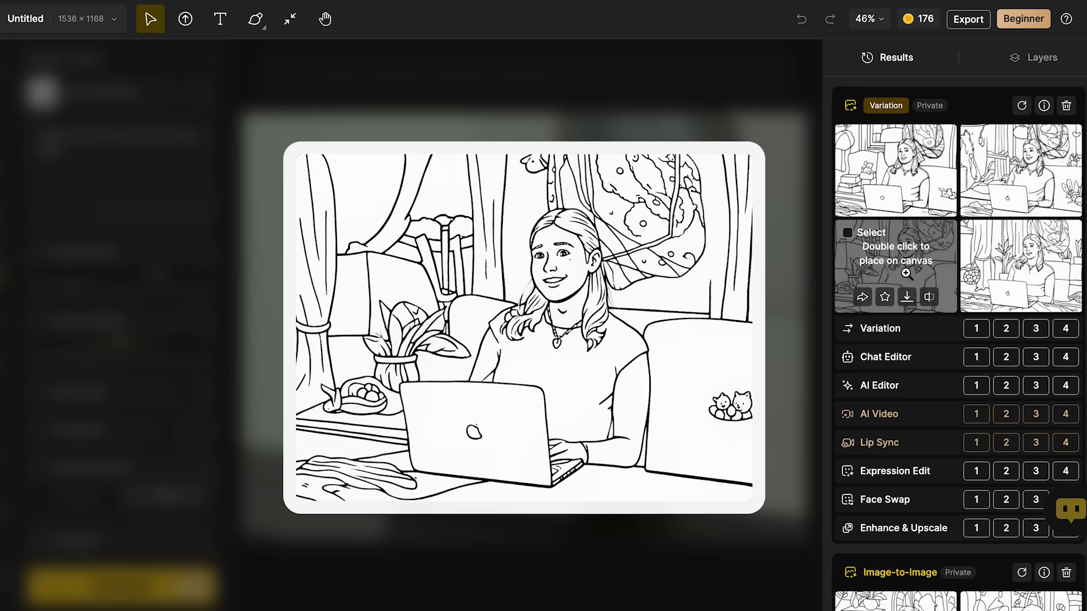
left_click(1019, 258)
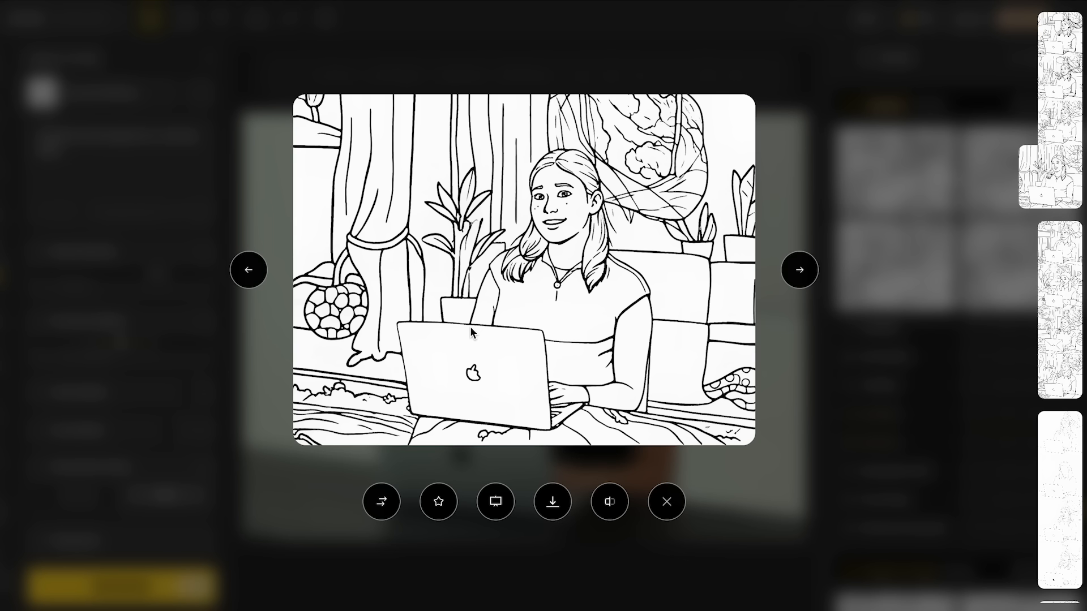
key("Escape")
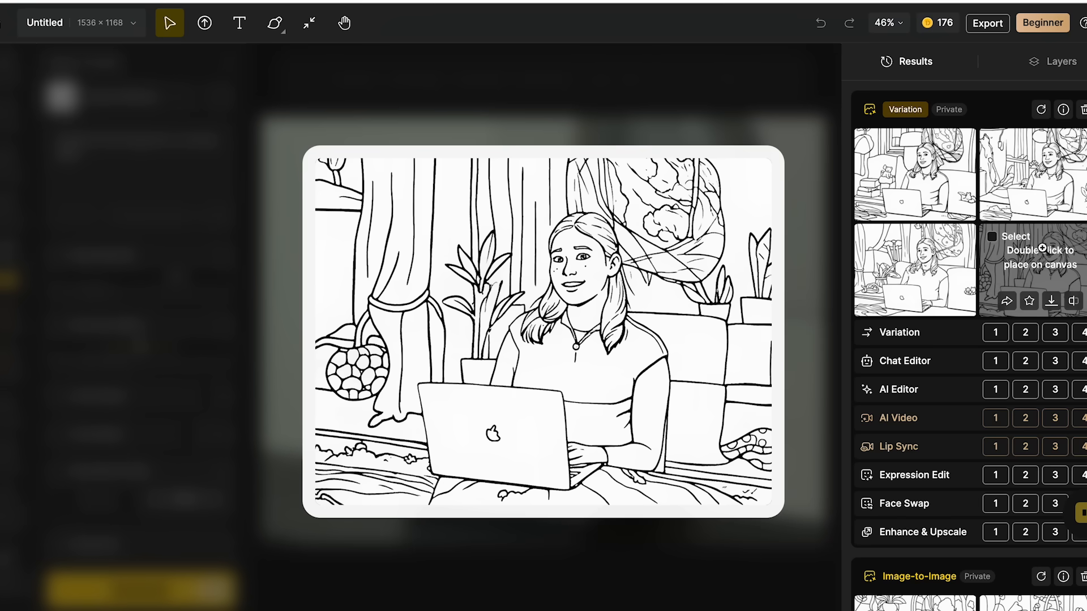